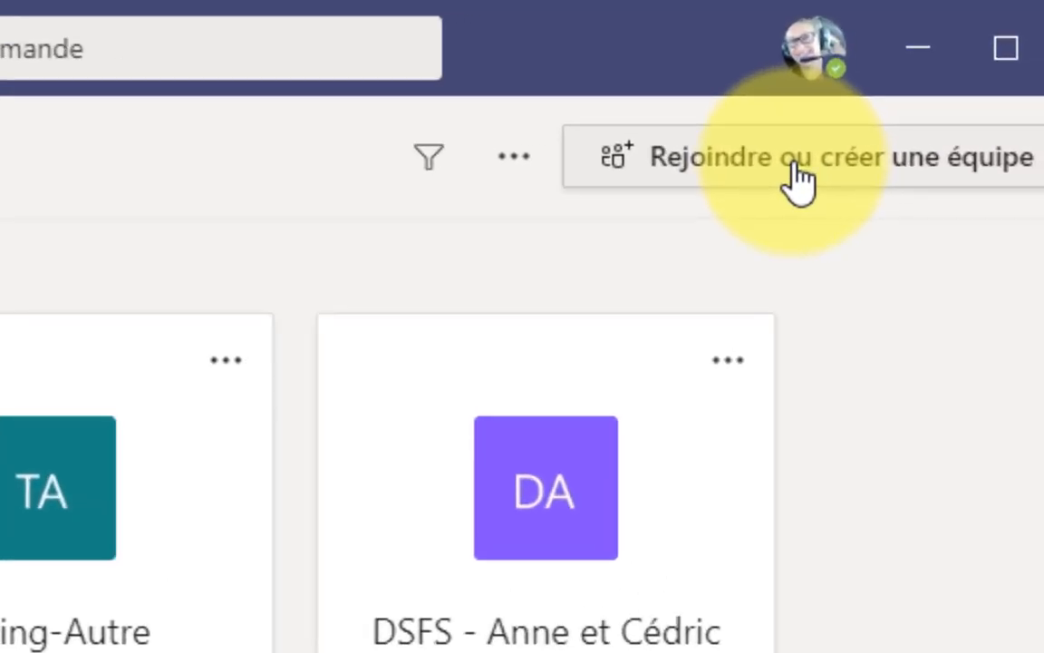
# Step: Start creating a new team of the type Communauté de formation professionnelle (PLC)
pyautogui.click(796, 163)
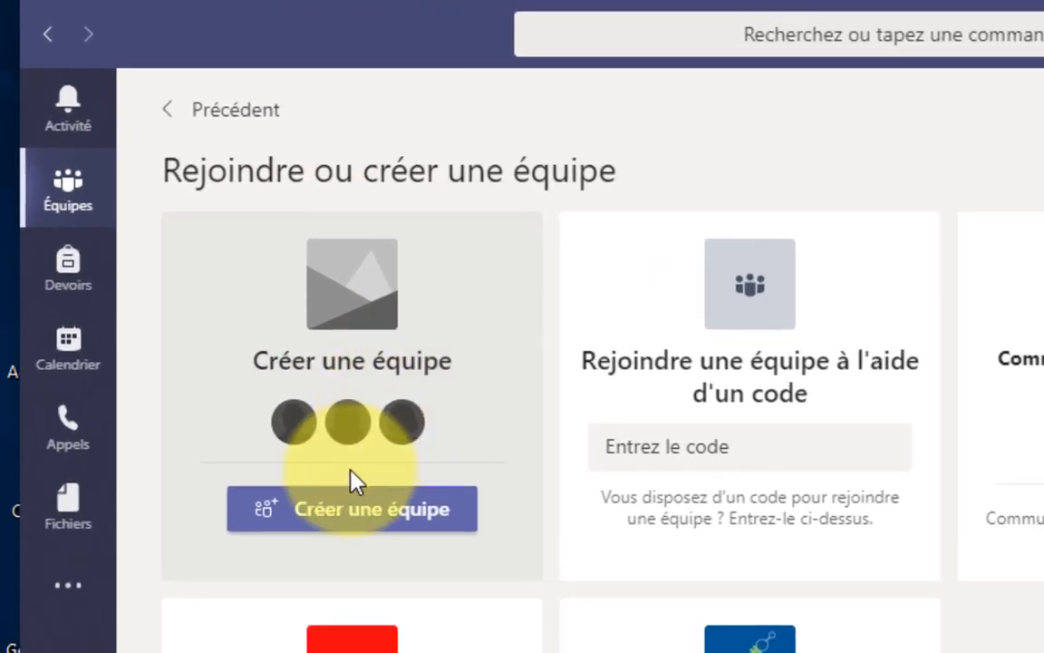
pyautogui.click(334, 522)
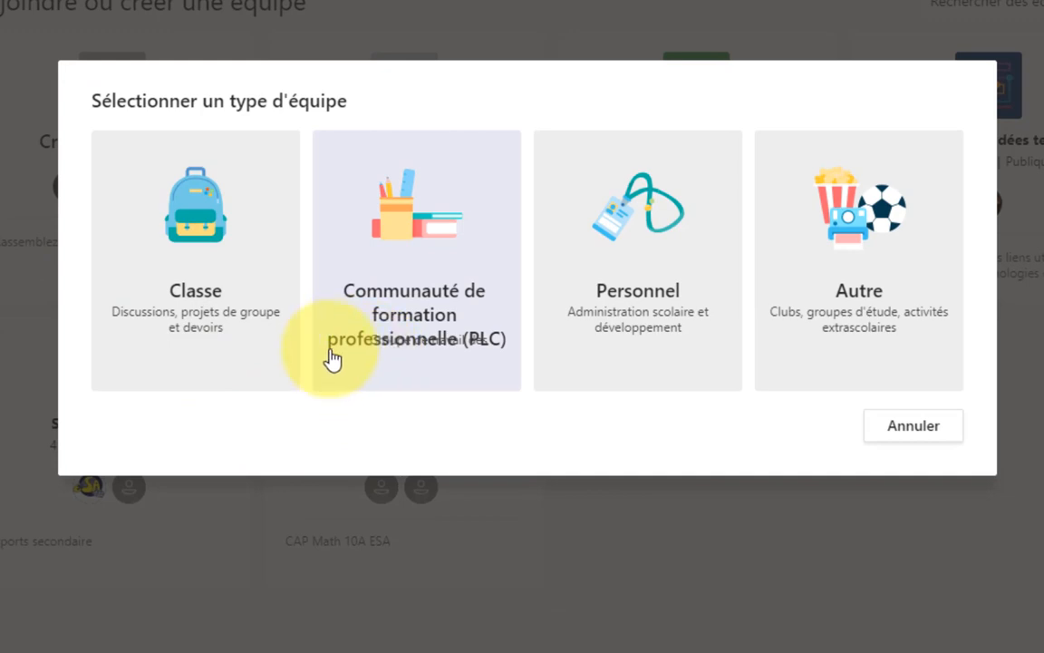
pyautogui.click(410, 336)
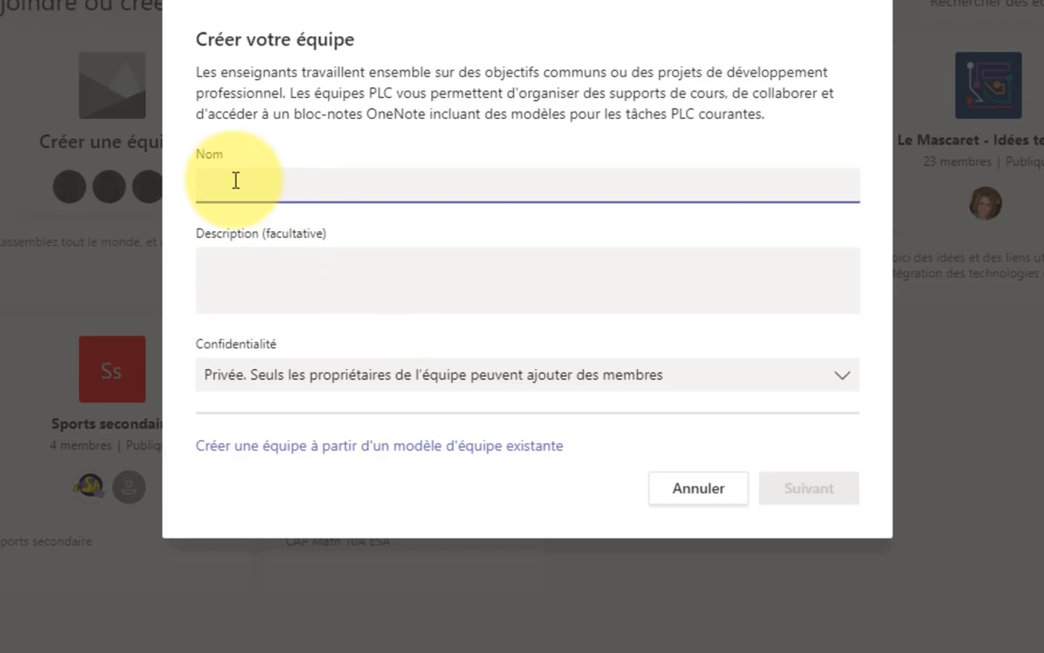
# Step: Name the new team "Testing - Math 321 - École L'Odyssée"
pyautogui.write('Testing -')
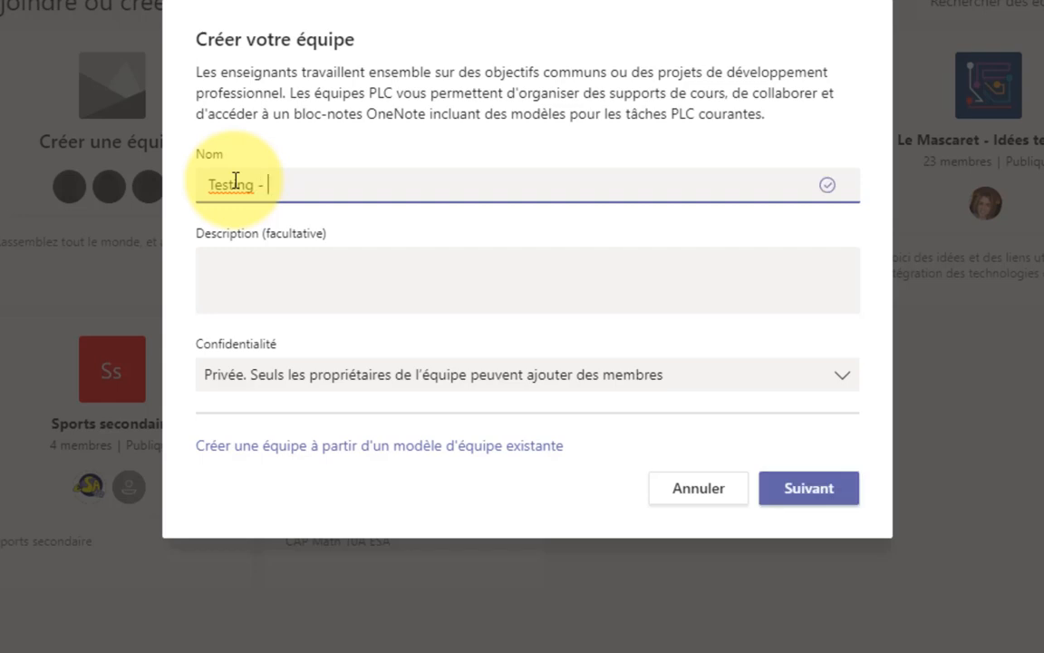
pyautogui.write('Math 321')
pyautogui.write('- É')
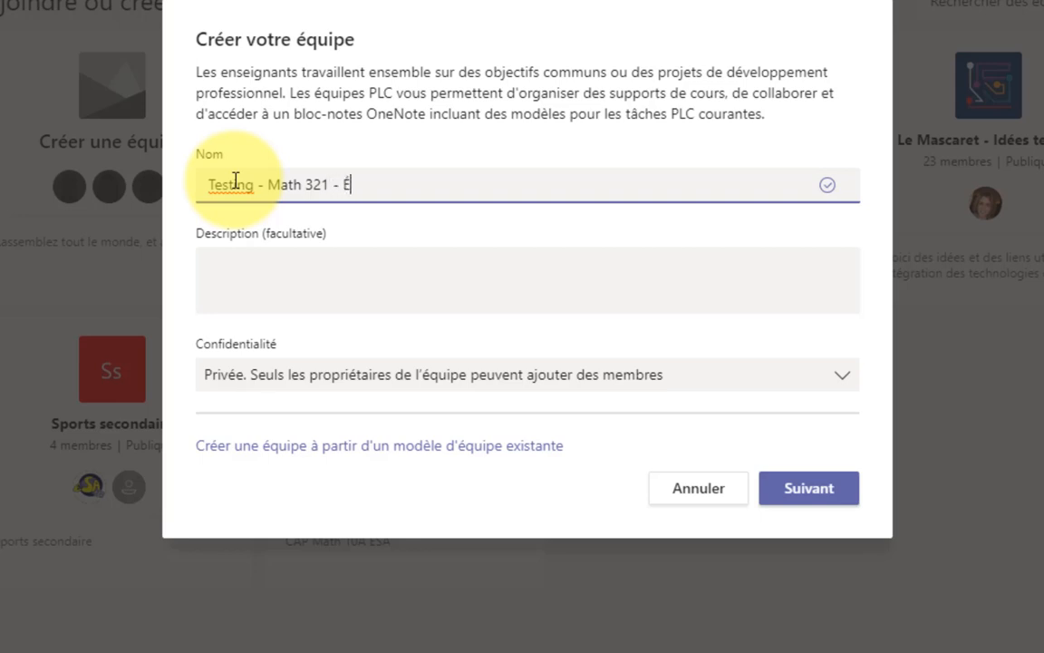
pyautogui.write("cole L'Odyssée")
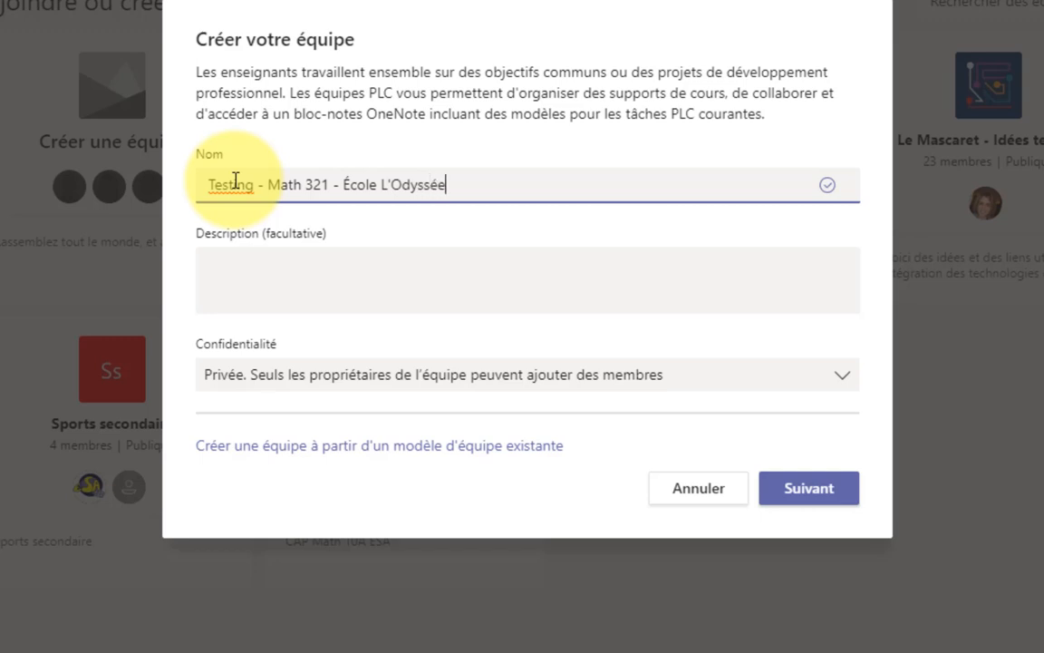
# Step: Enter the team description "Enseignants du cours de mathématiques 321 de l'école L'Odyssée." and continue to adding members
pyautogui.click(245, 276)
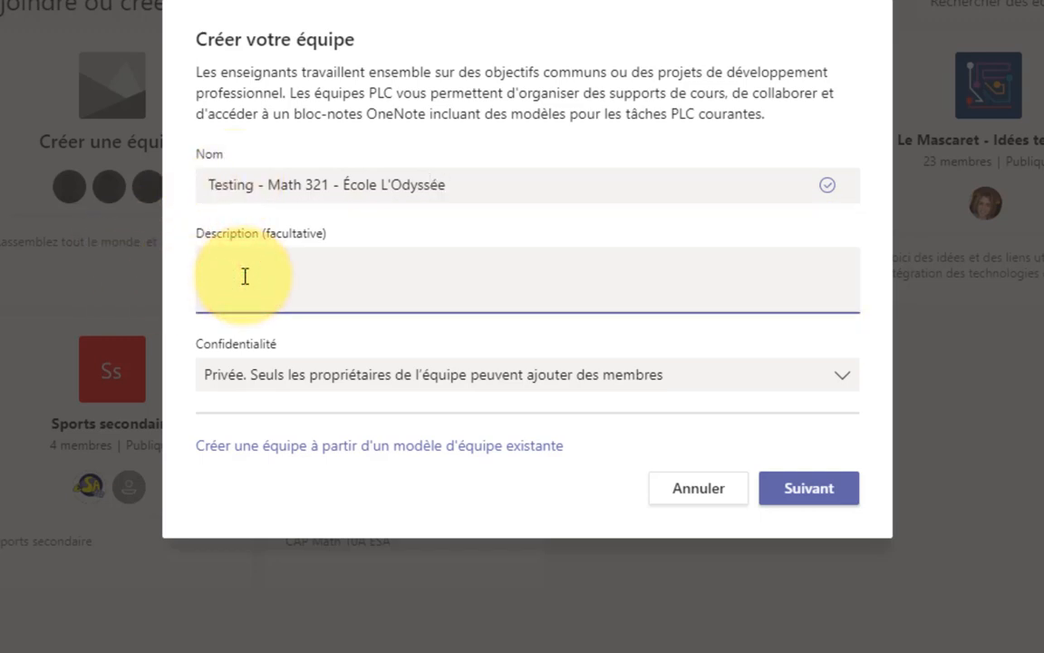
pyautogui.write('Enseignants ')
pyautogui.write('du cours de')
pyautogui.press('BackSpace')
pyautogui.write("u cours de mathématiques 321 de l'école L'Odyssée.")
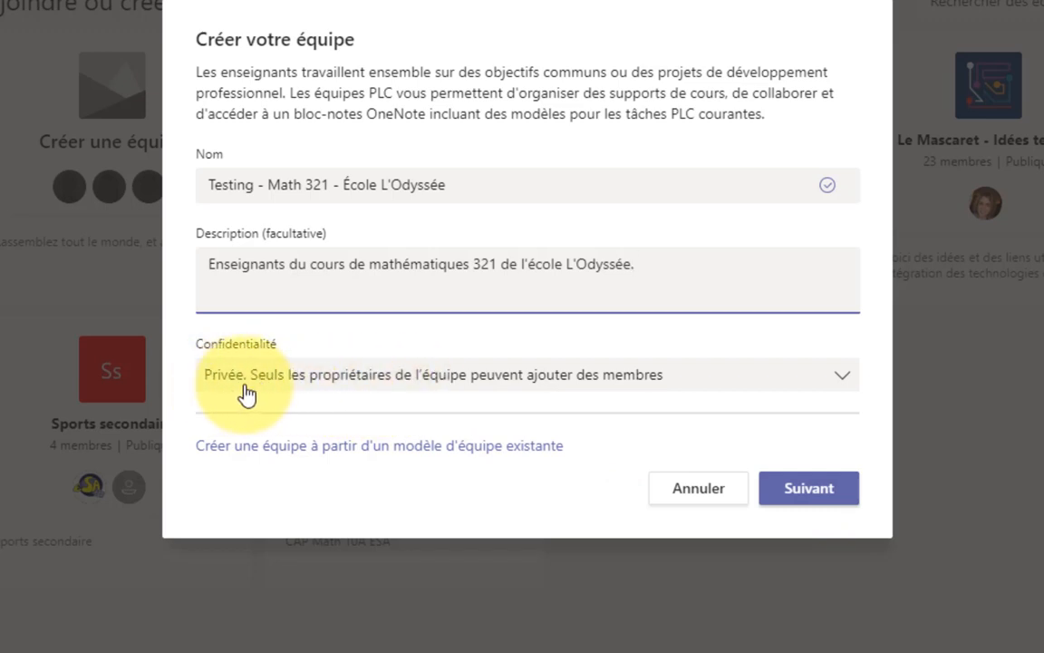
pyautogui.click(819, 489)
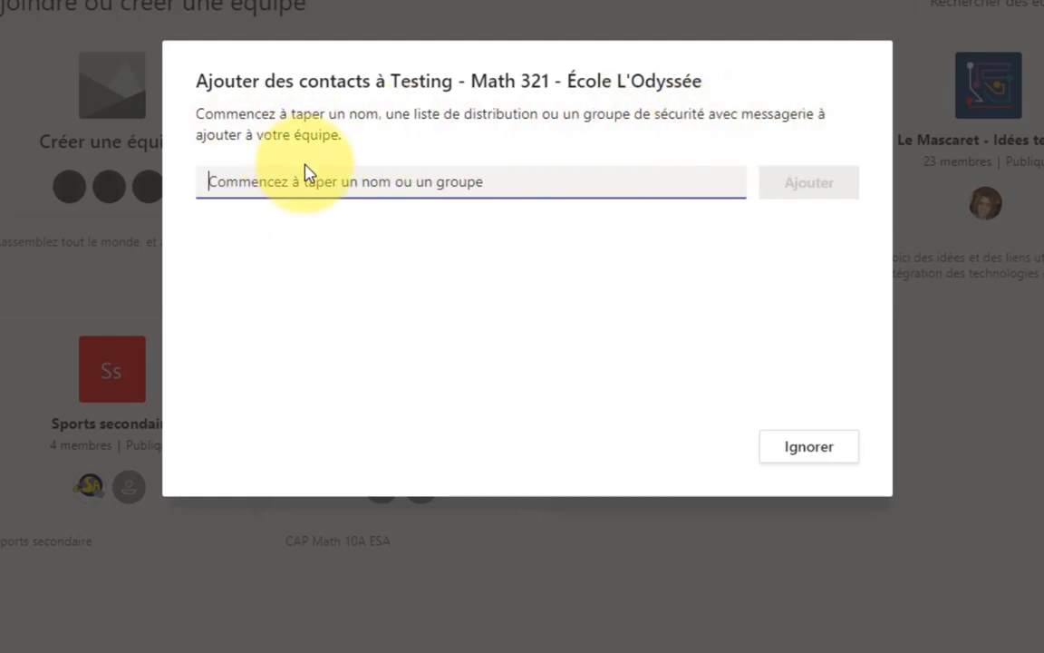
# Step: Find three colleagues by name and add them together to the new team
pyautogui.write('j')
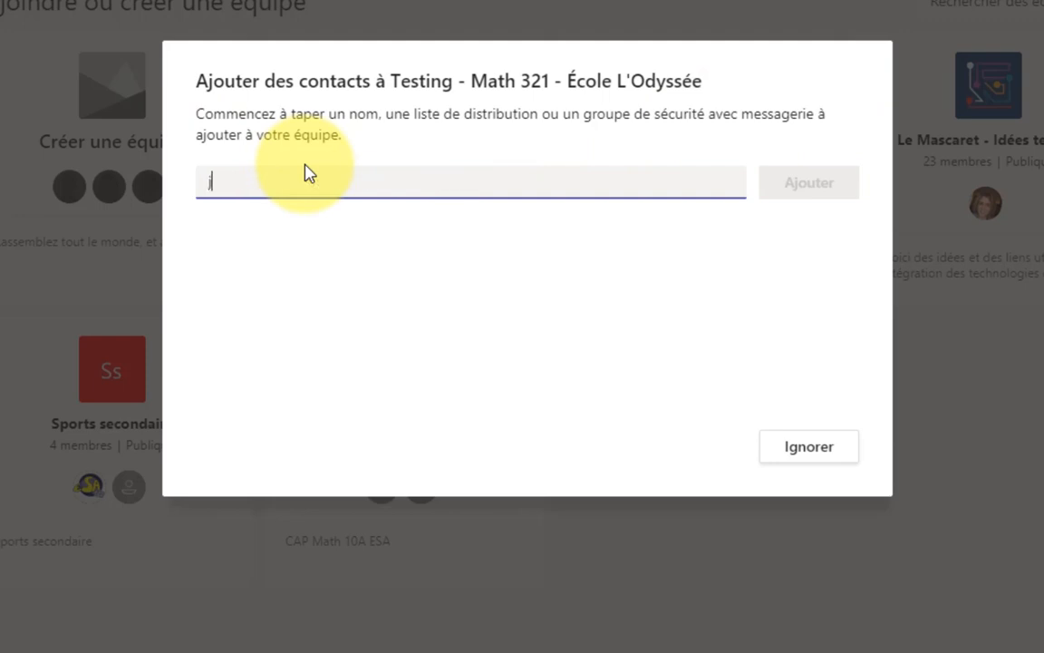
pyautogui.write('anice')
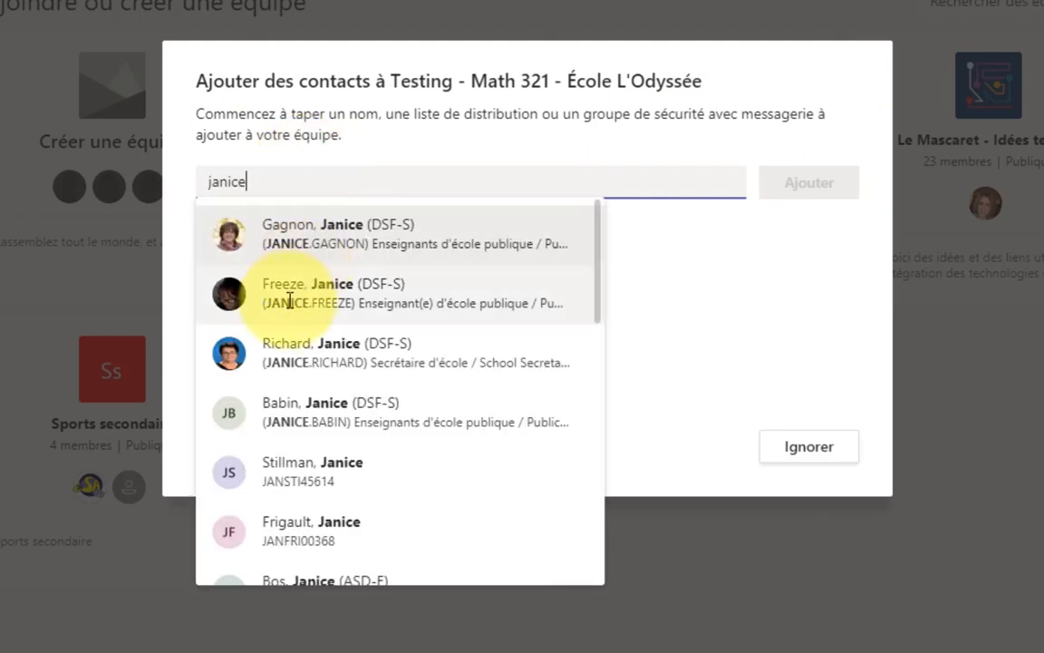
pyautogui.click(330, 297)
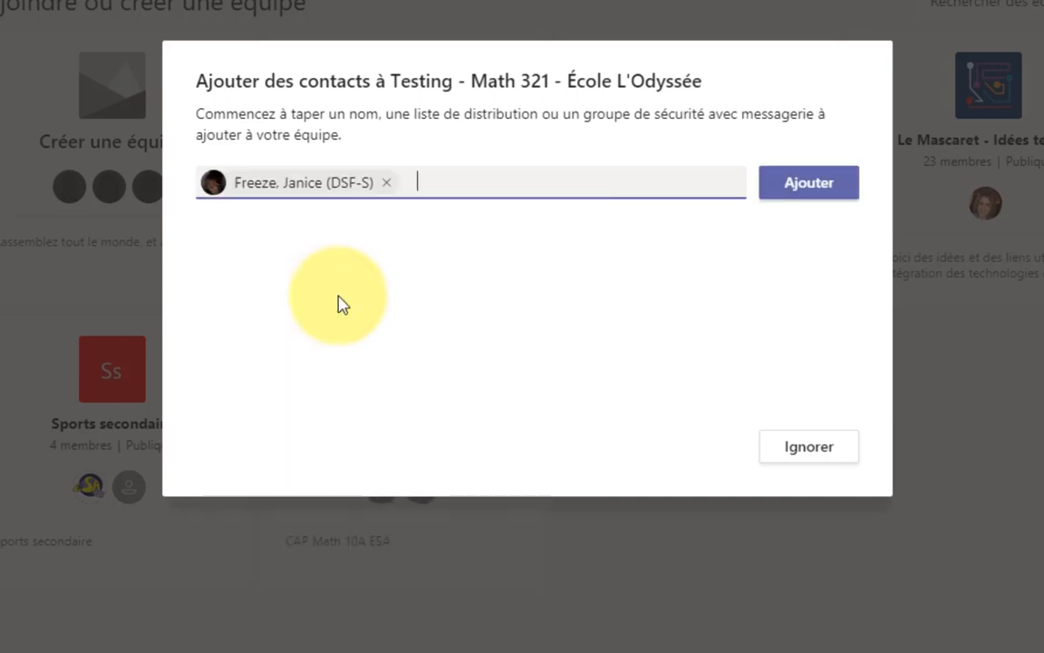
pyautogui.write('leblanc')
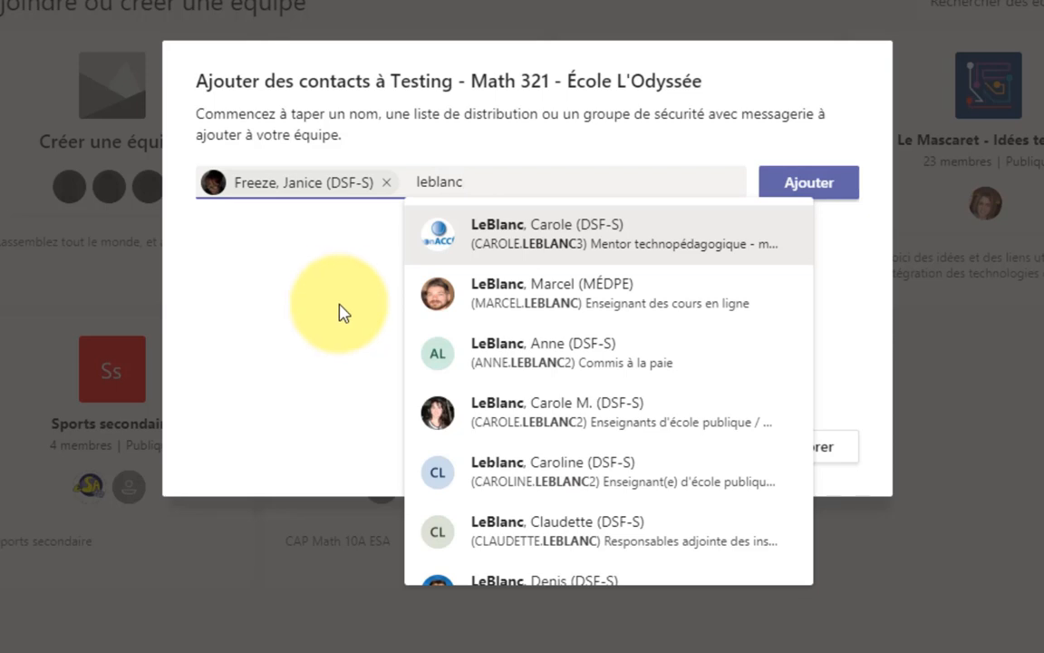
pyautogui.click(445, 238)
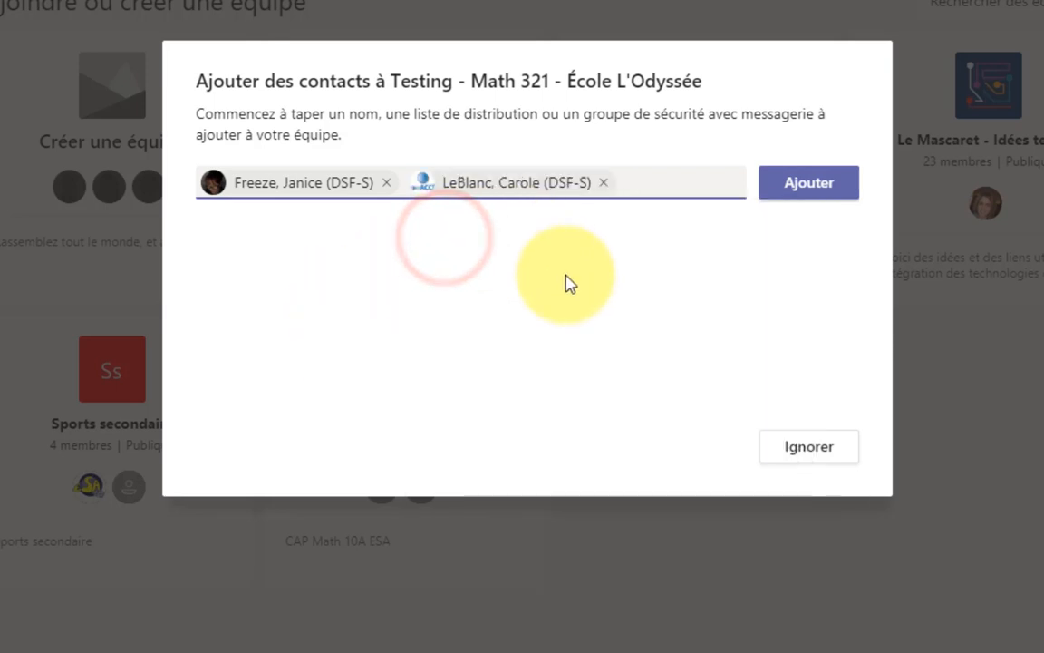
pyautogui.write('gaud')
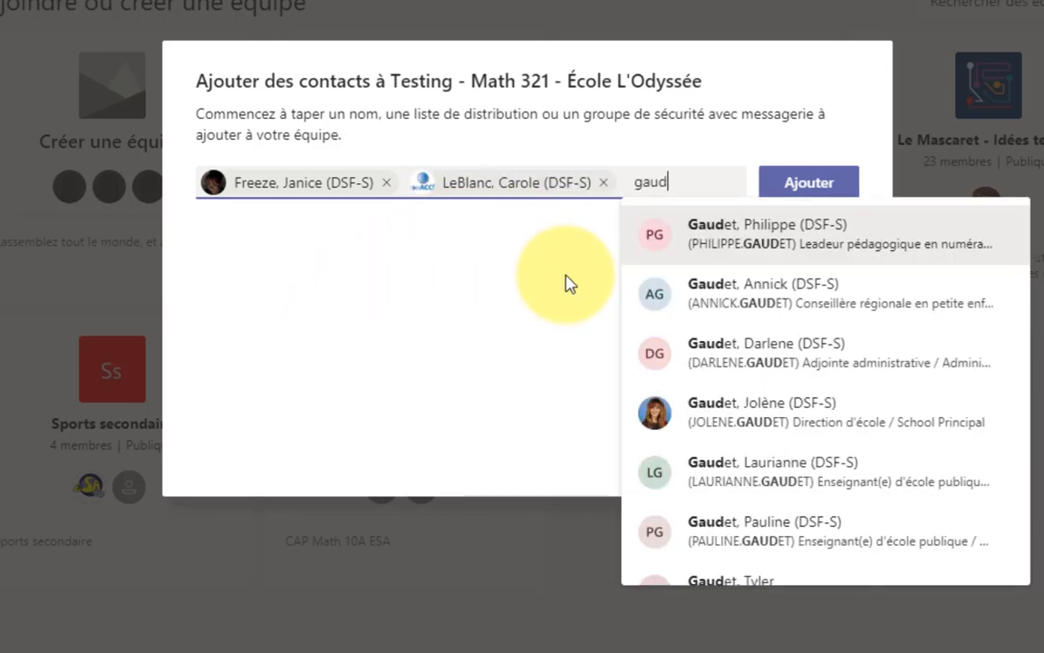
pyautogui.write('et, ph')
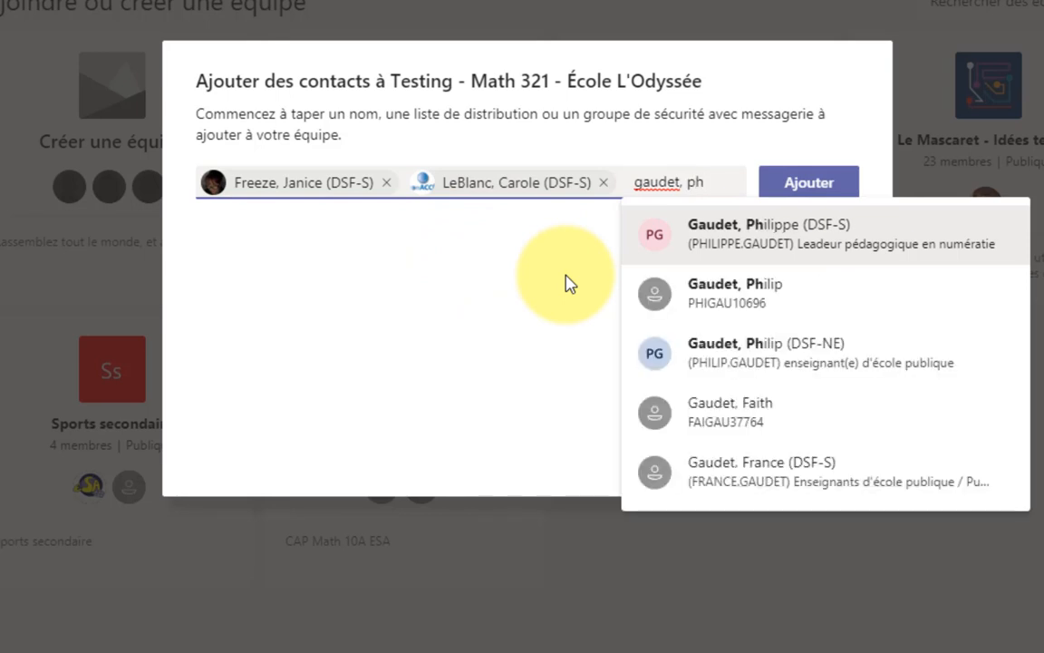
pyautogui.click(726, 254)
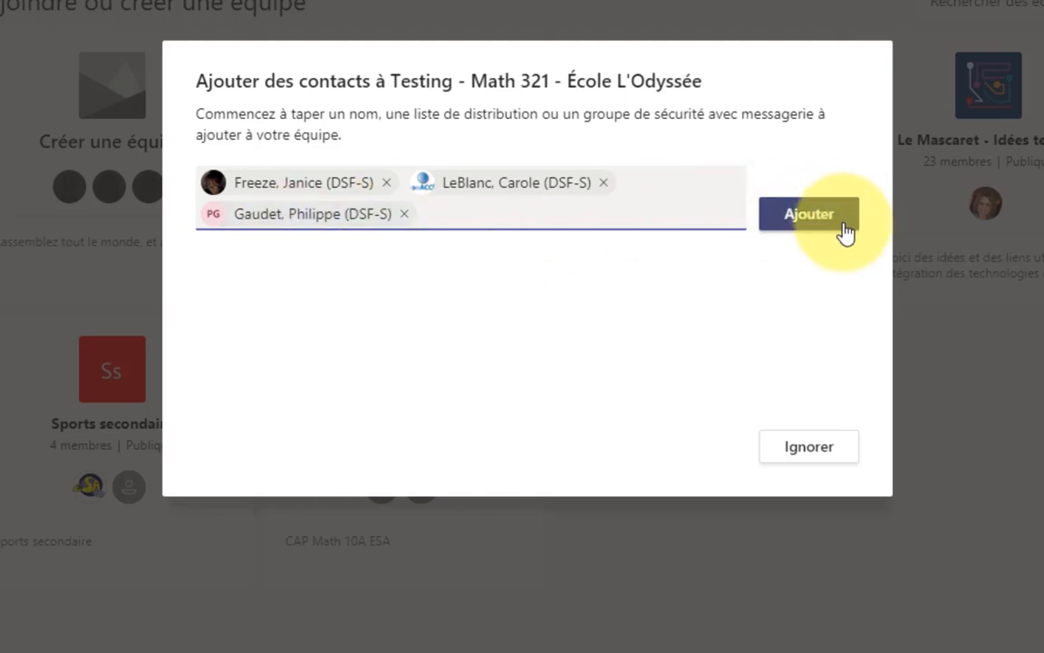
pyautogui.click(813, 225)
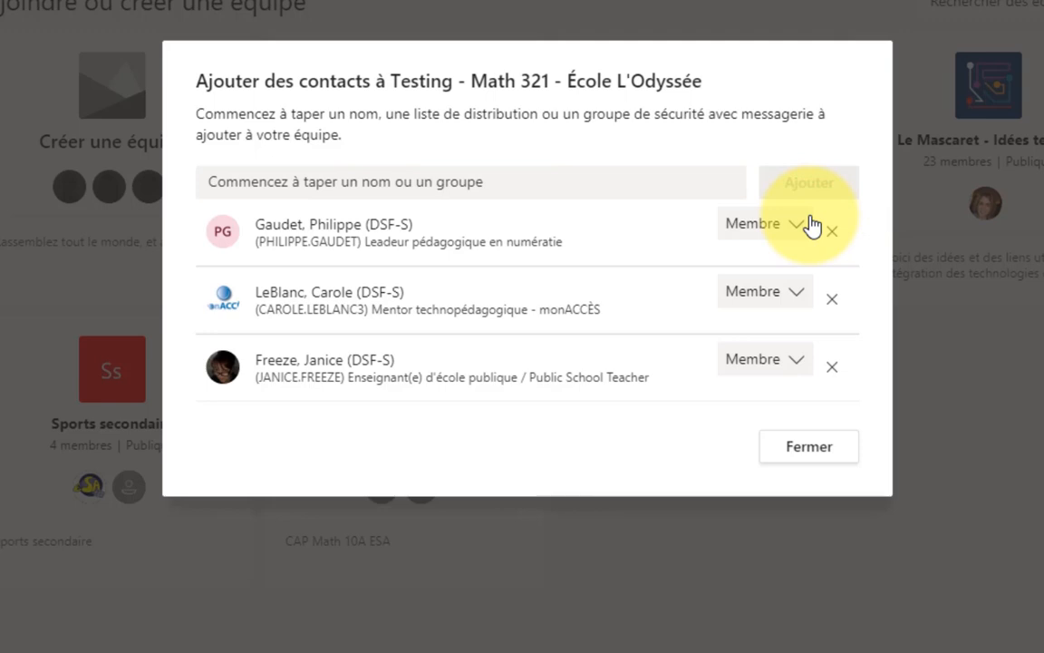
# Step: Set the role of all three added colleagues to Propriétaire and finish adding members
pyautogui.click(798, 224)
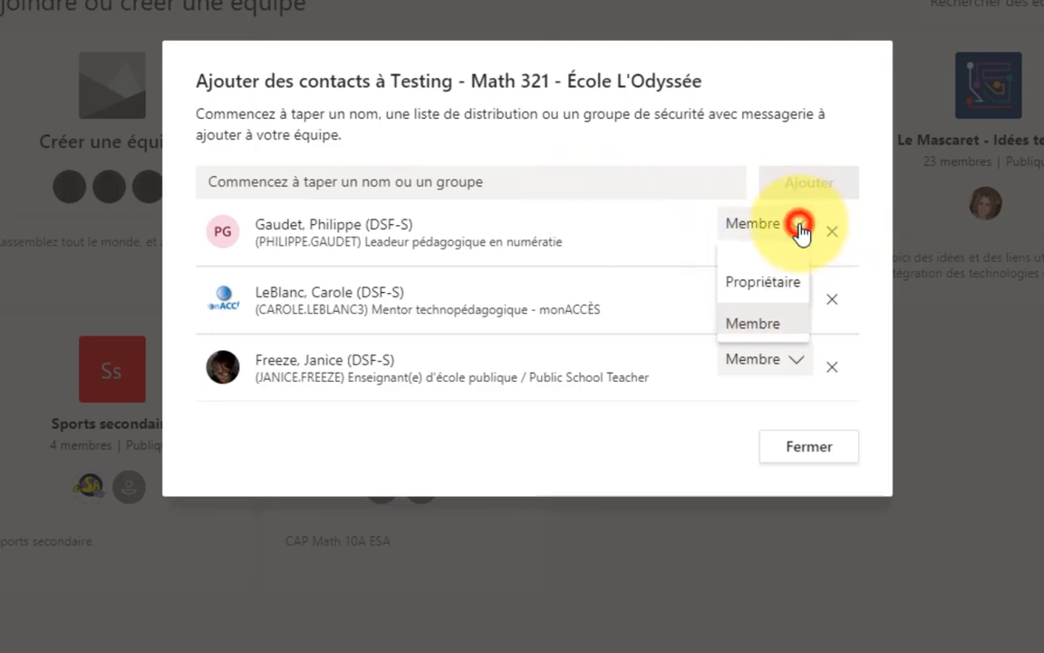
pyautogui.click(753, 288)
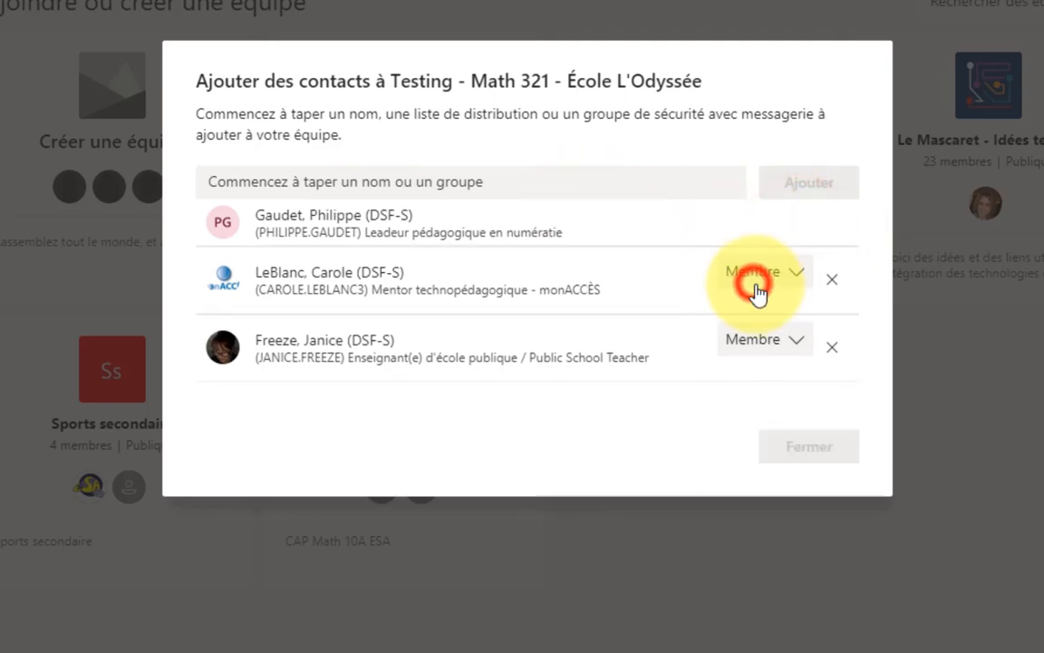
pyautogui.click(798, 273)
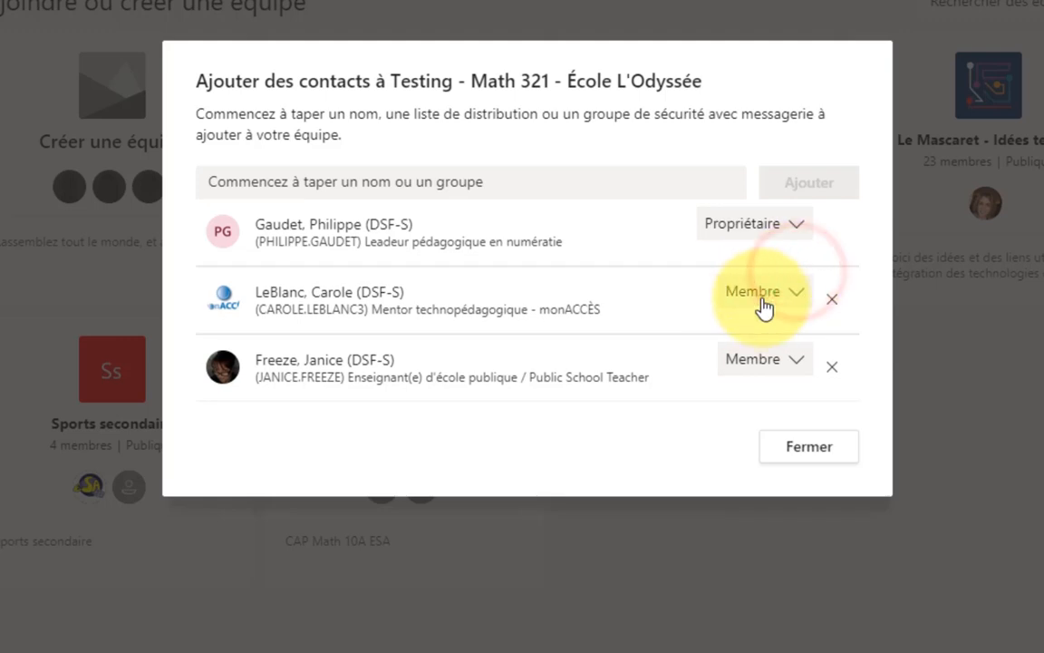
pyautogui.click(798, 295)
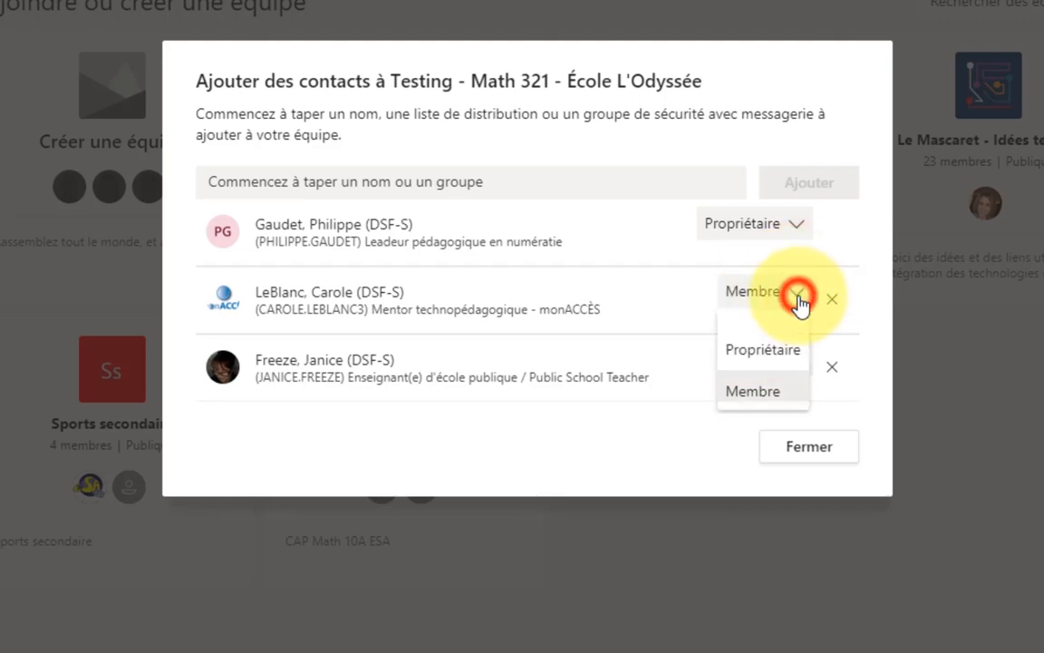
pyautogui.click(750, 355)
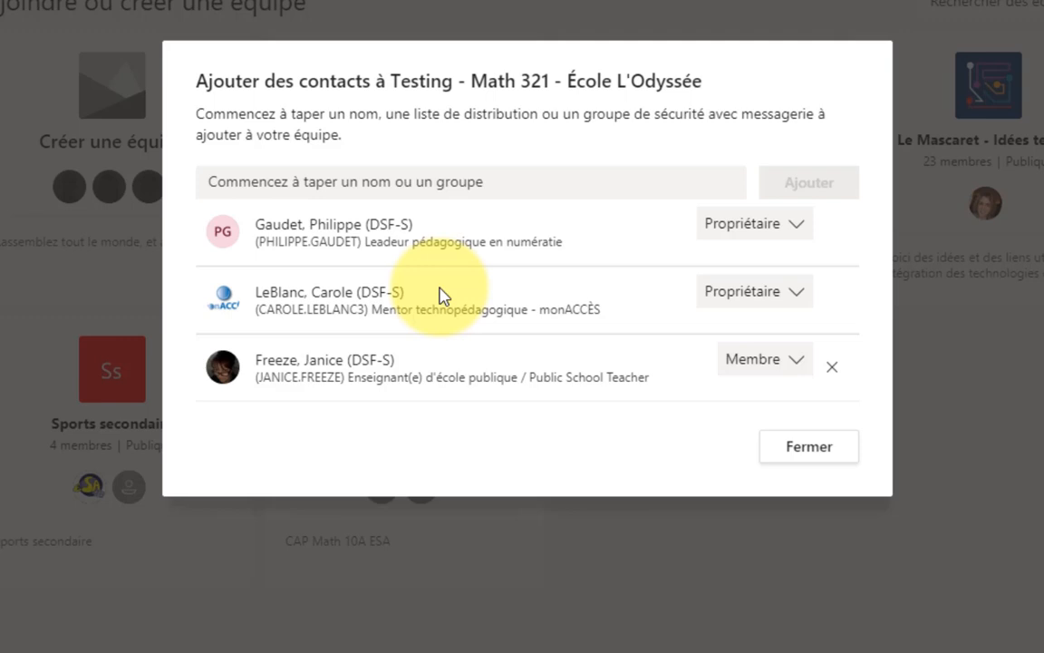
pyautogui.click(796, 363)
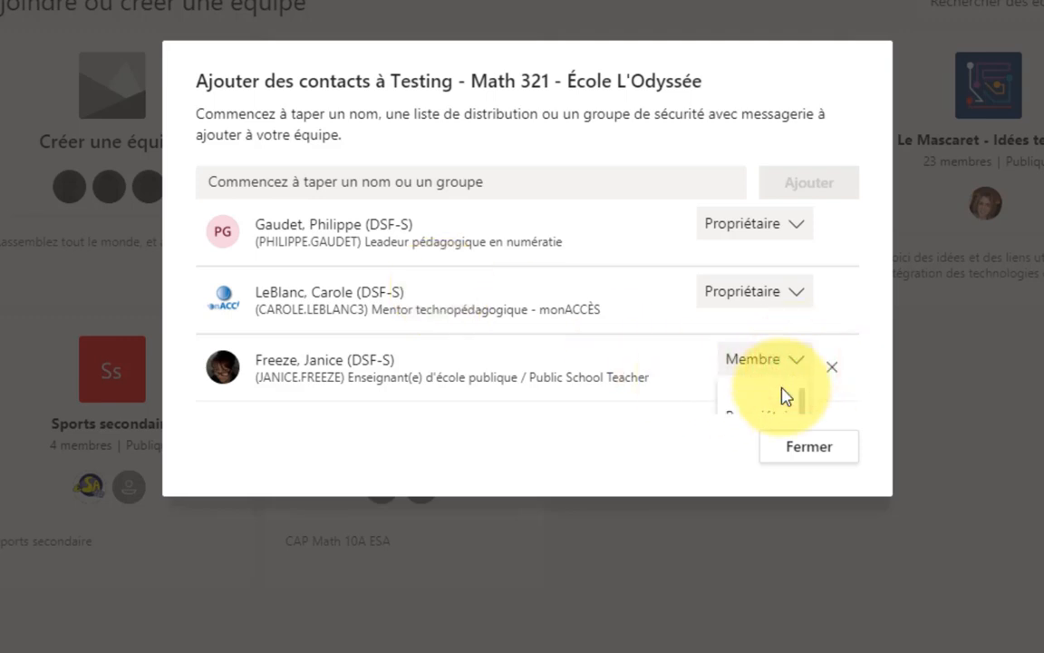
pyautogui.click(745, 402)
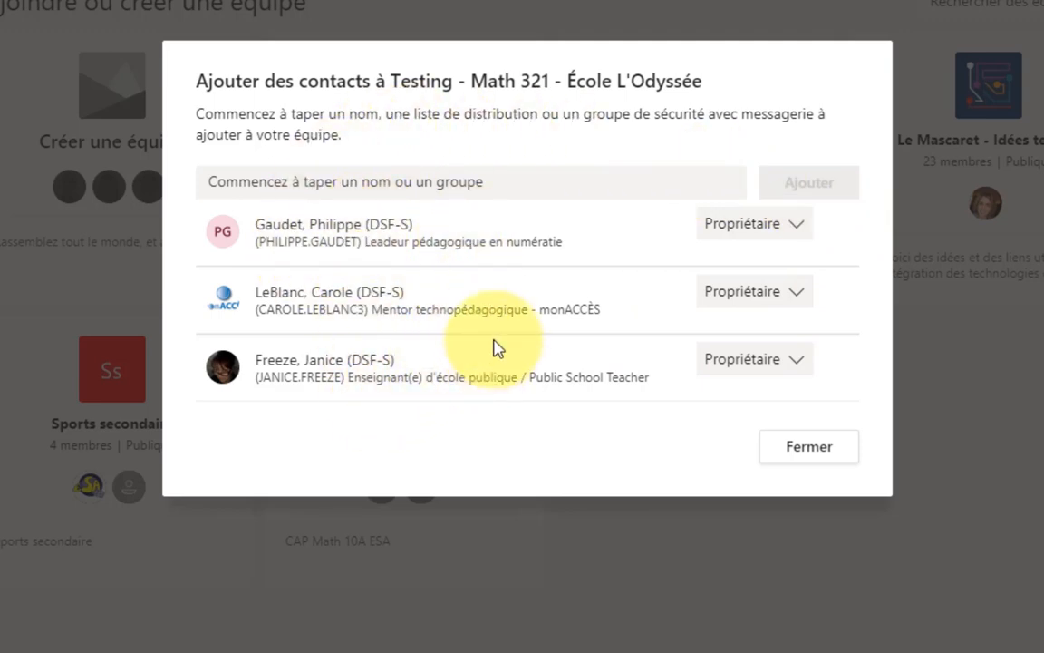
pyautogui.click(805, 460)
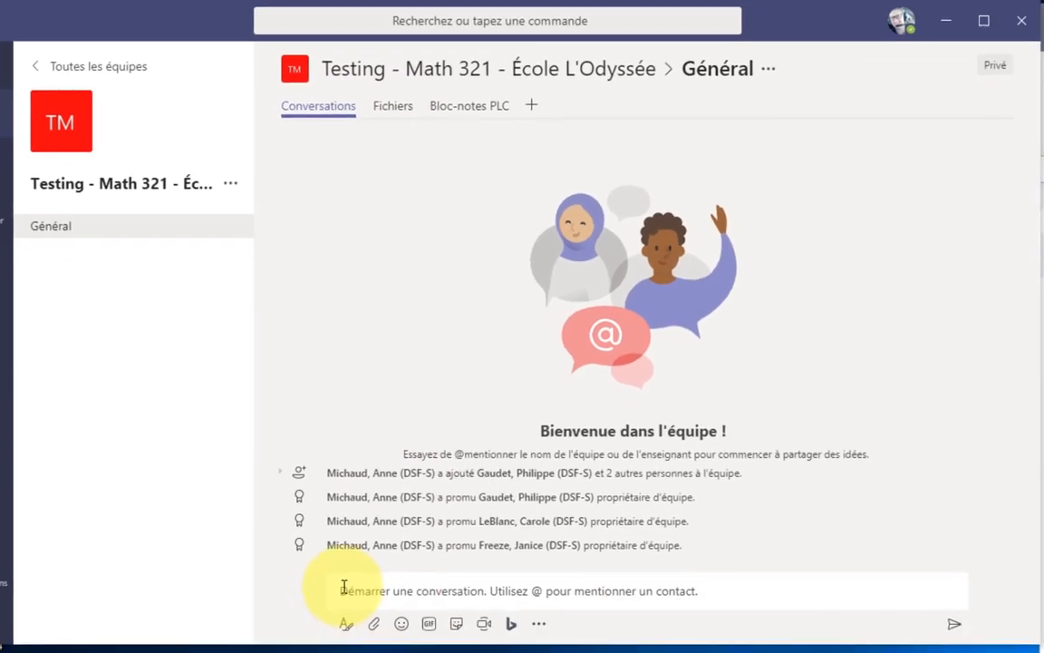
# Step: Look over the Général channel's conversation area, shared files and PLC notebook
pyautogui.click(353, 586)
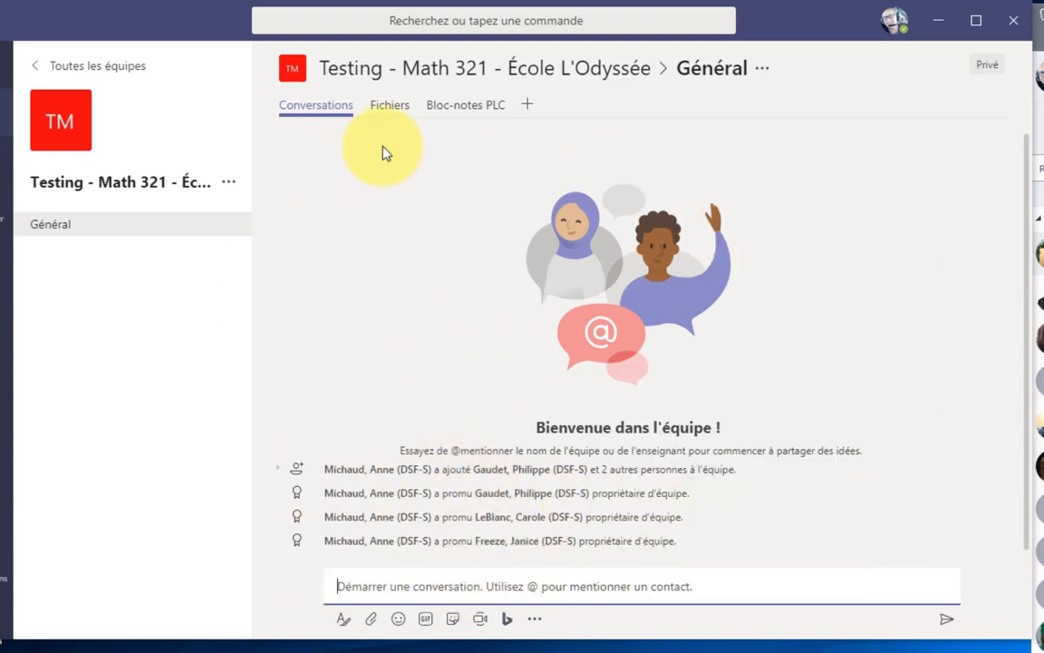
pyautogui.click(390, 108)
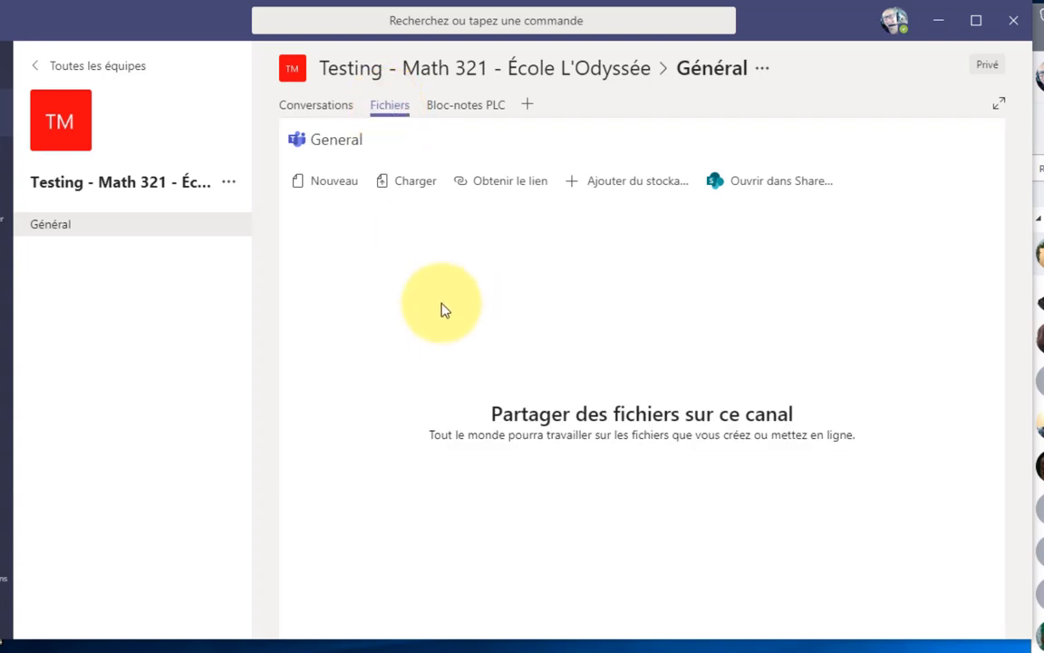
pyautogui.click(466, 111)
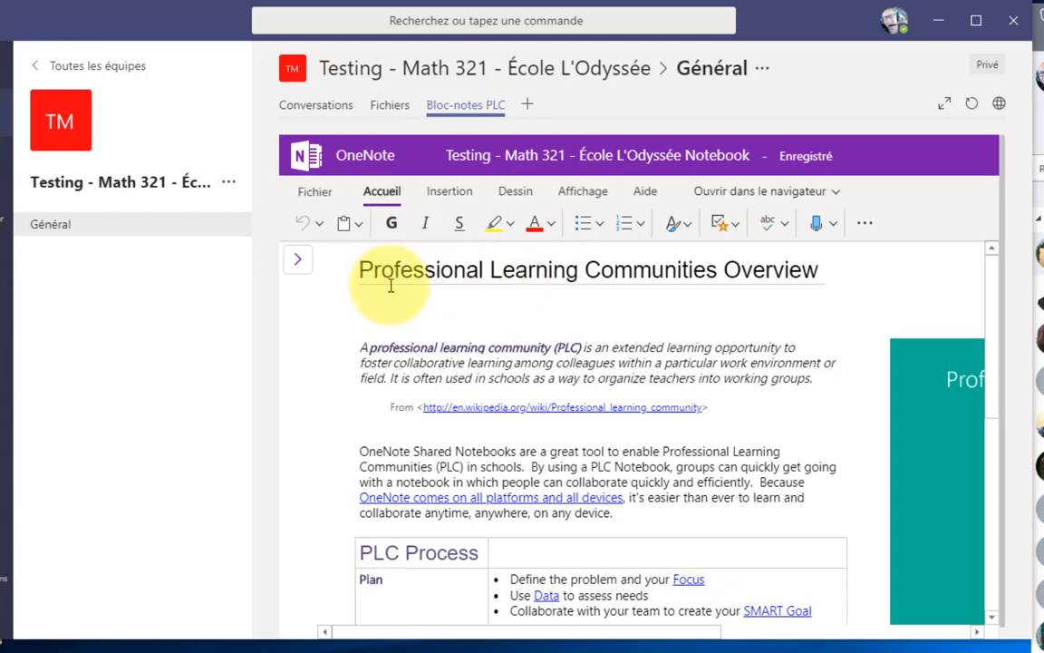
# Step: Show the PLC notebook's section list and permanently delete the PLC Overview section
pyautogui.click(300, 268)
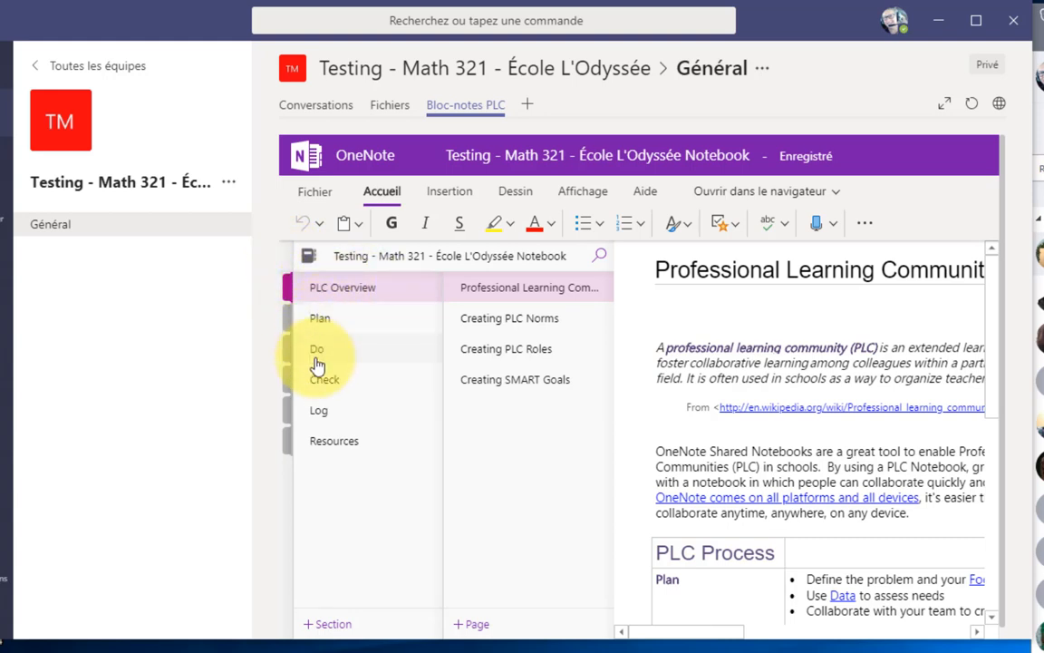
pyautogui.rightClick(320, 297)
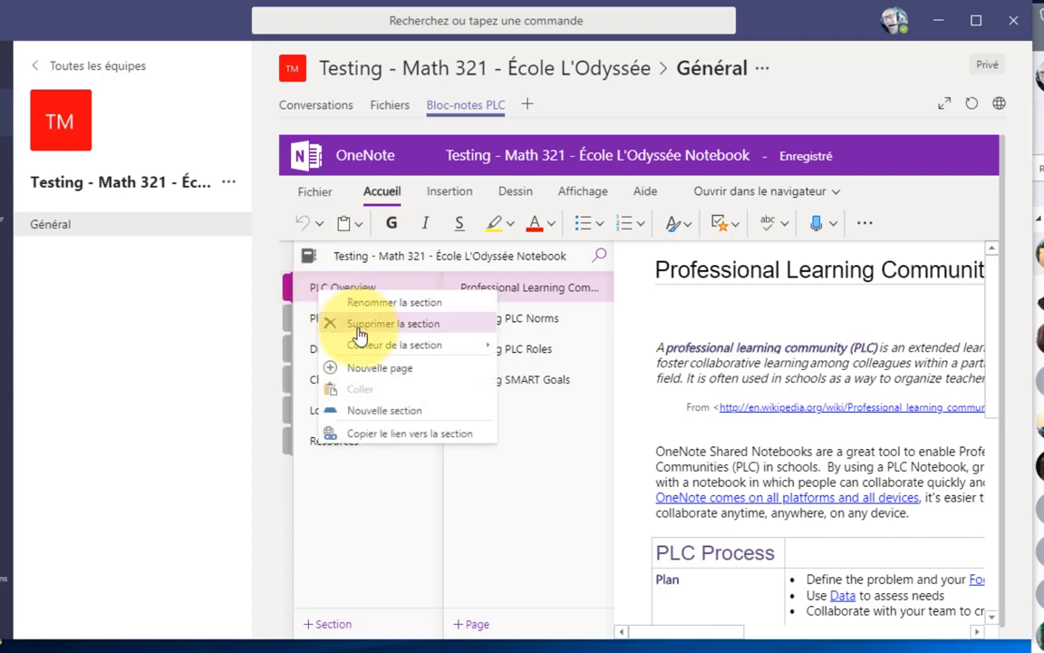
pyautogui.click(360, 334)
pyautogui.click(635, 441)
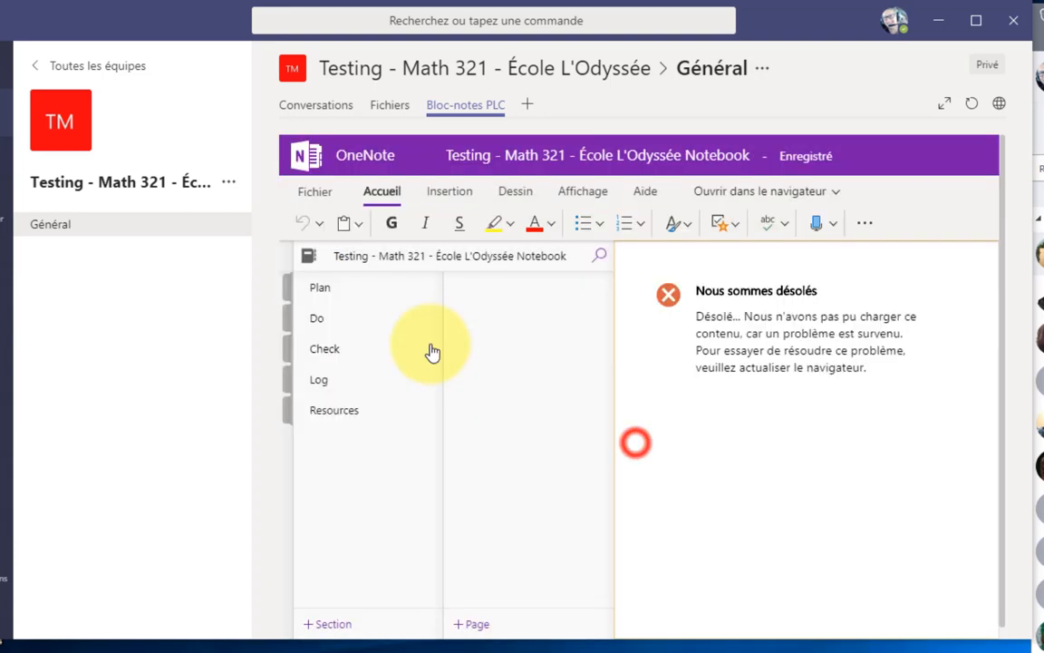
# Step: Permanently delete the Plan section from the PLC notebook
pyautogui.rightClick(322, 296)
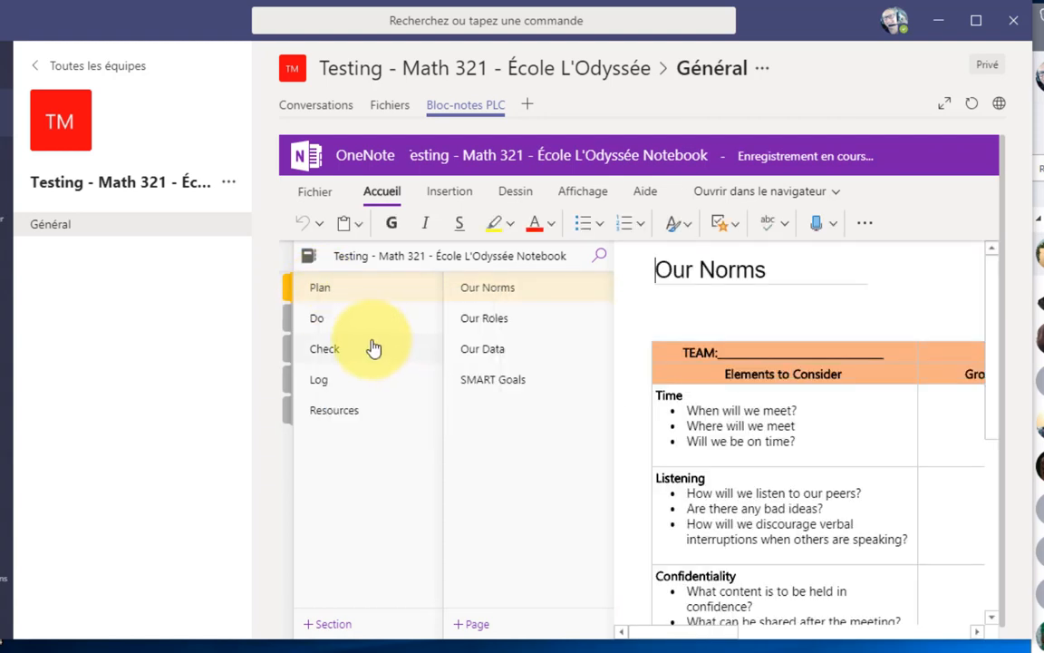
pyautogui.rightClick(318, 297)
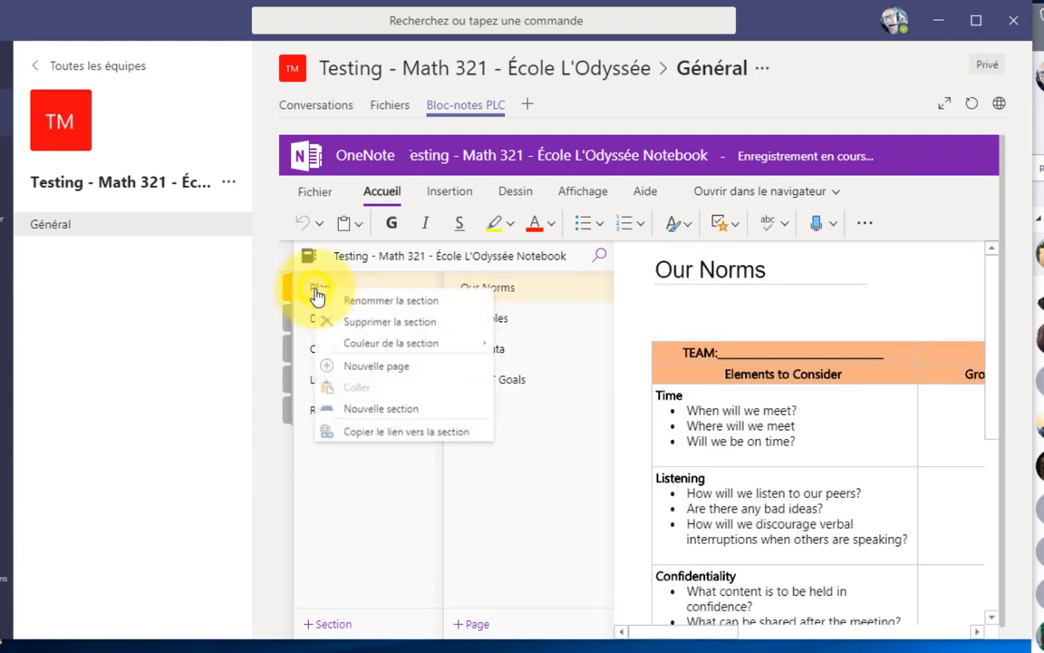
pyautogui.click(359, 324)
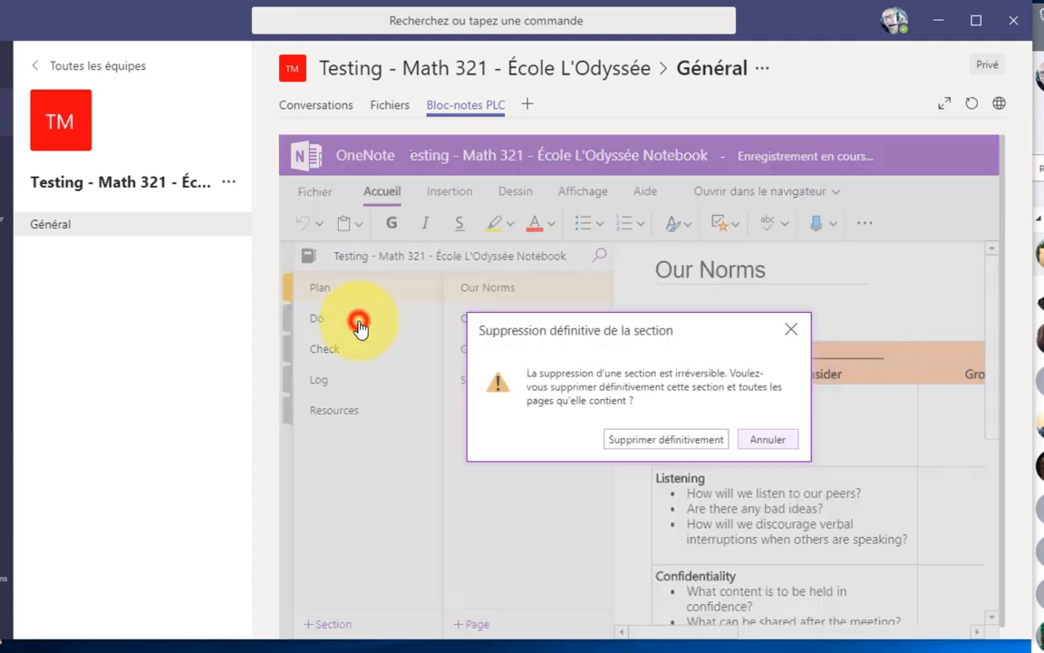
pyautogui.click(626, 446)
# Step: Permanently delete the Do section with its PLC meeting pages from the notebook
pyautogui.click(321, 290)
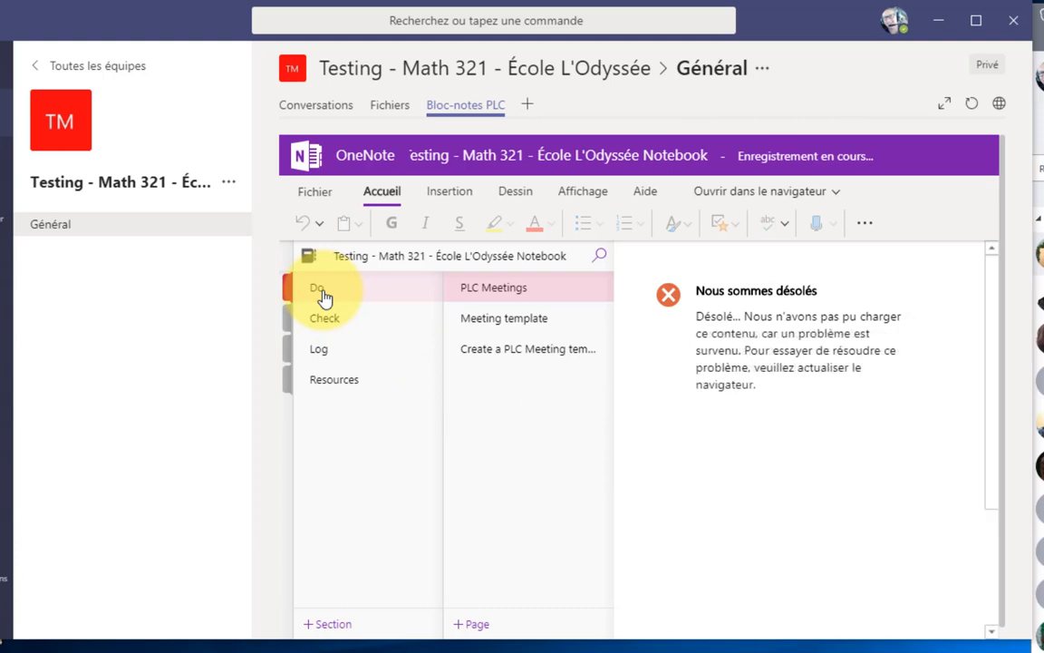
pyautogui.rightClick(322, 295)
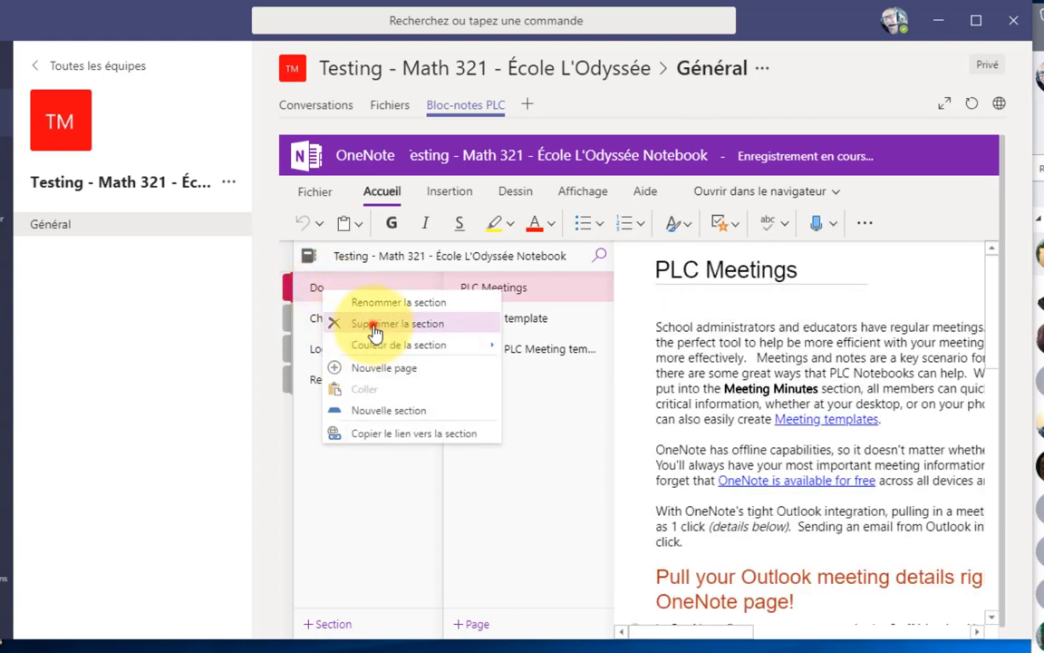
pyautogui.click(373, 331)
pyautogui.click(637, 440)
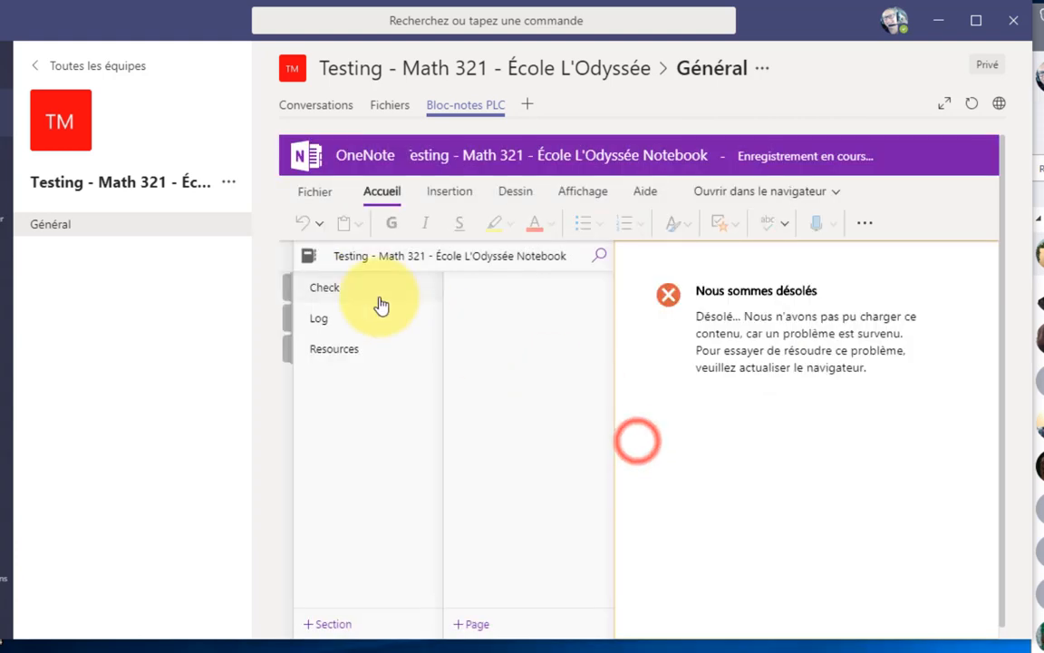
# Step: Read through the Check section's Analyzing Student Work page, and permanently delete the Check section
pyautogui.click(329, 289)
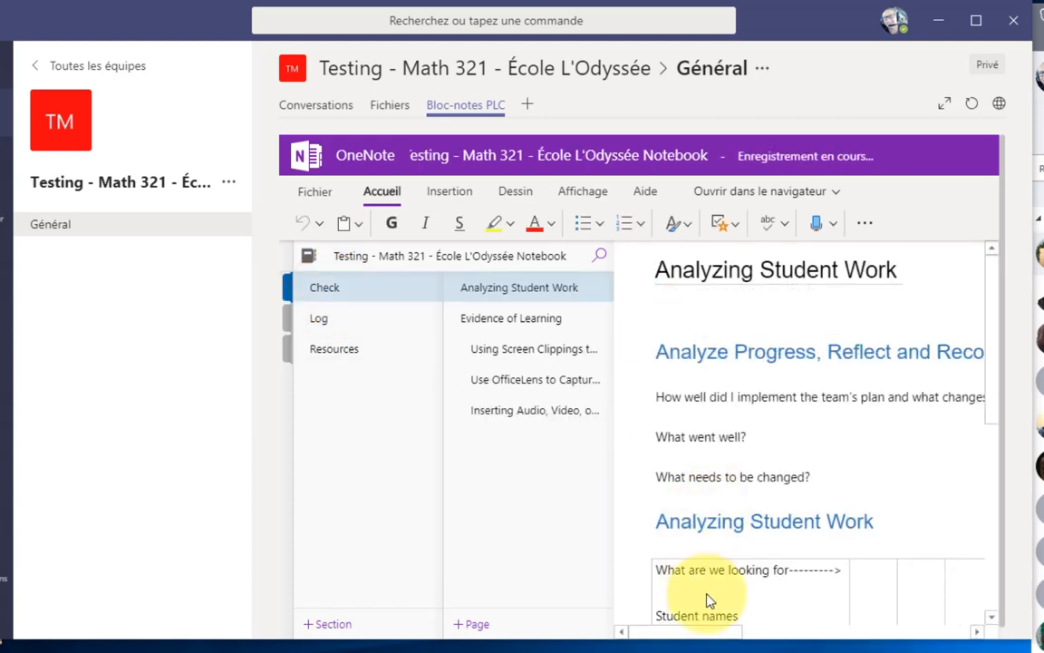
pyautogui.click(993, 341)
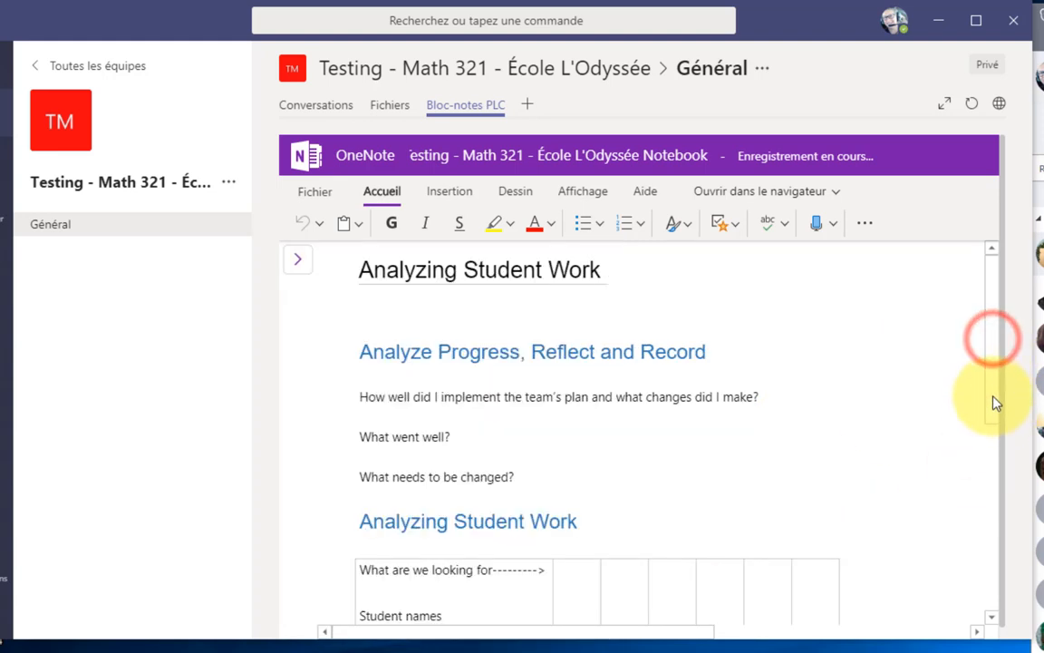
pyautogui.scroll(-5, 555, 472)
pyautogui.scroll(-2, 555, 471)
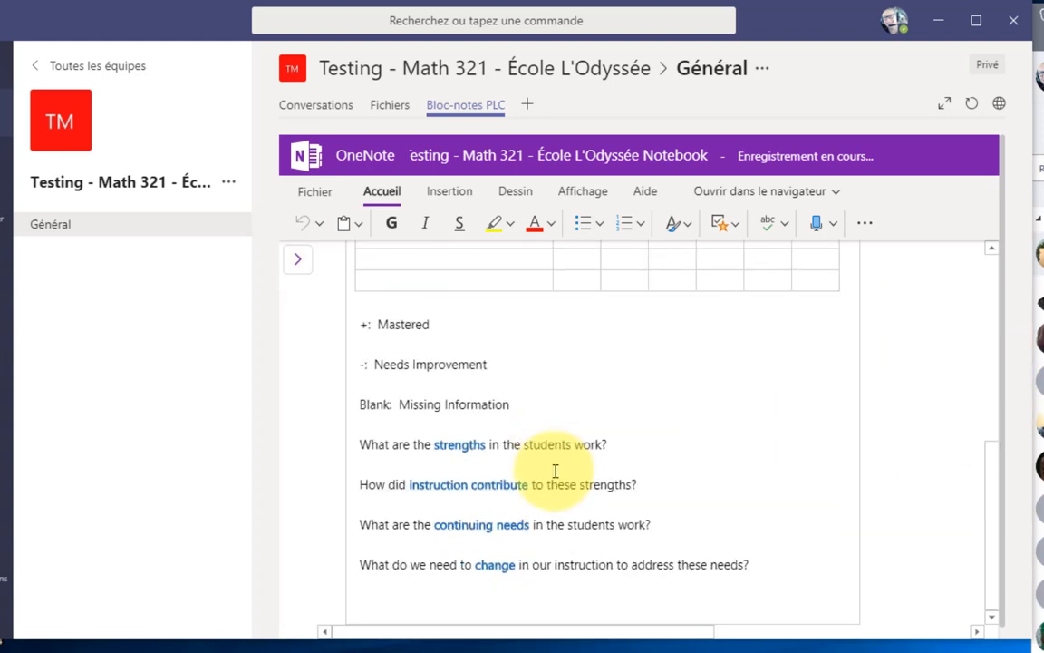
pyautogui.scroll(10, 589, 462)
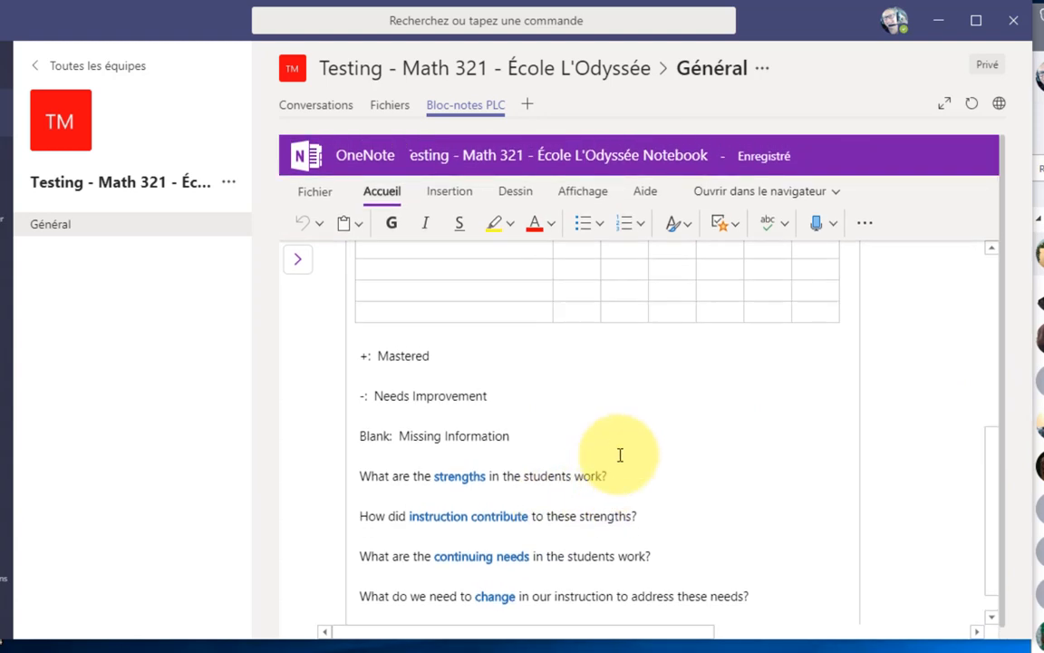
pyautogui.click(300, 262)
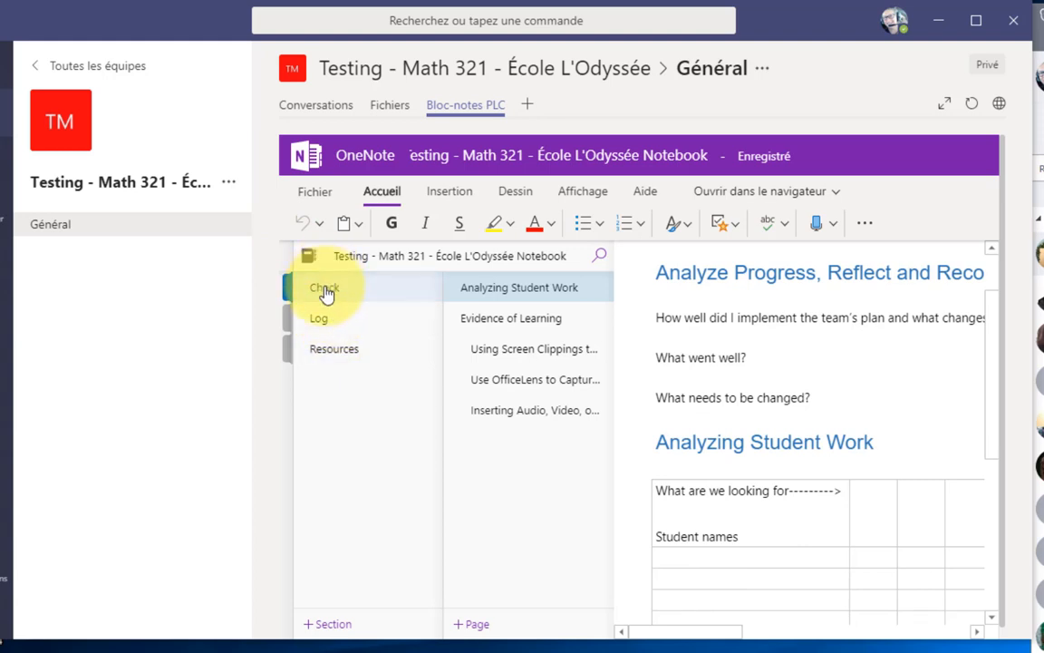
pyautogui.rightClick(324, 291)
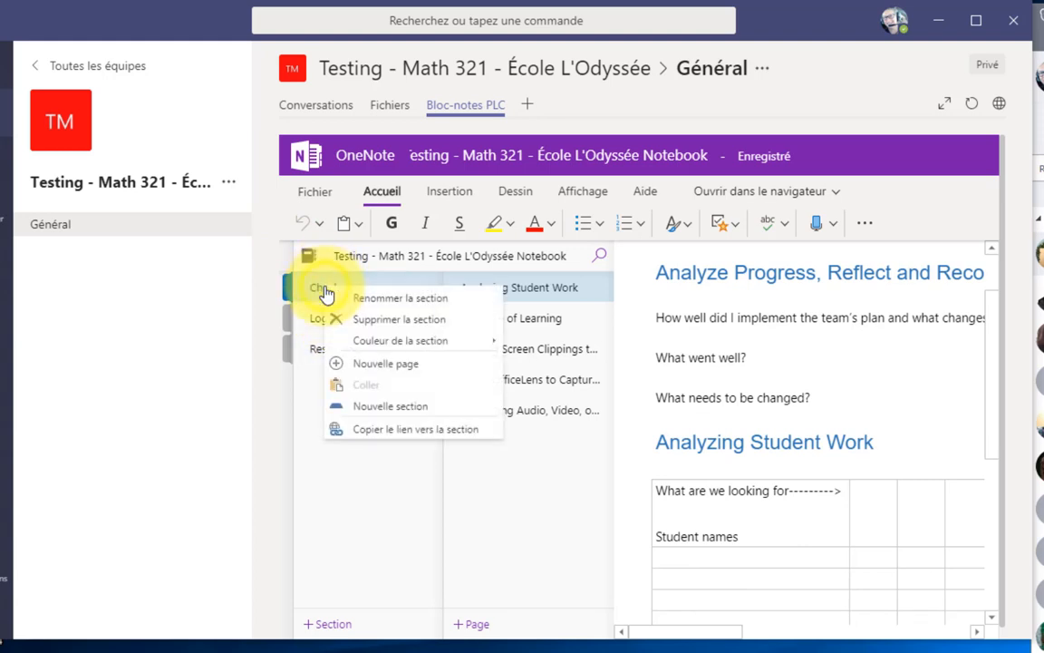
pyautogui.click(384, 321)
pyautogui.click(671, 440)
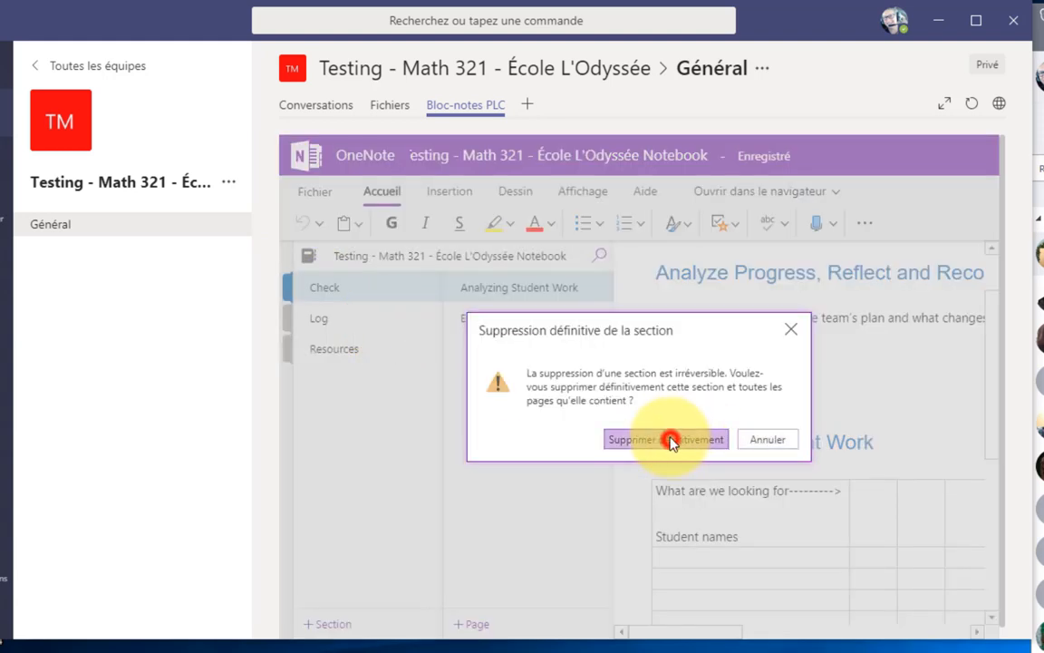
# Step: Permanently delete the Log section from the notebook
pyautogui.click(324, 290)
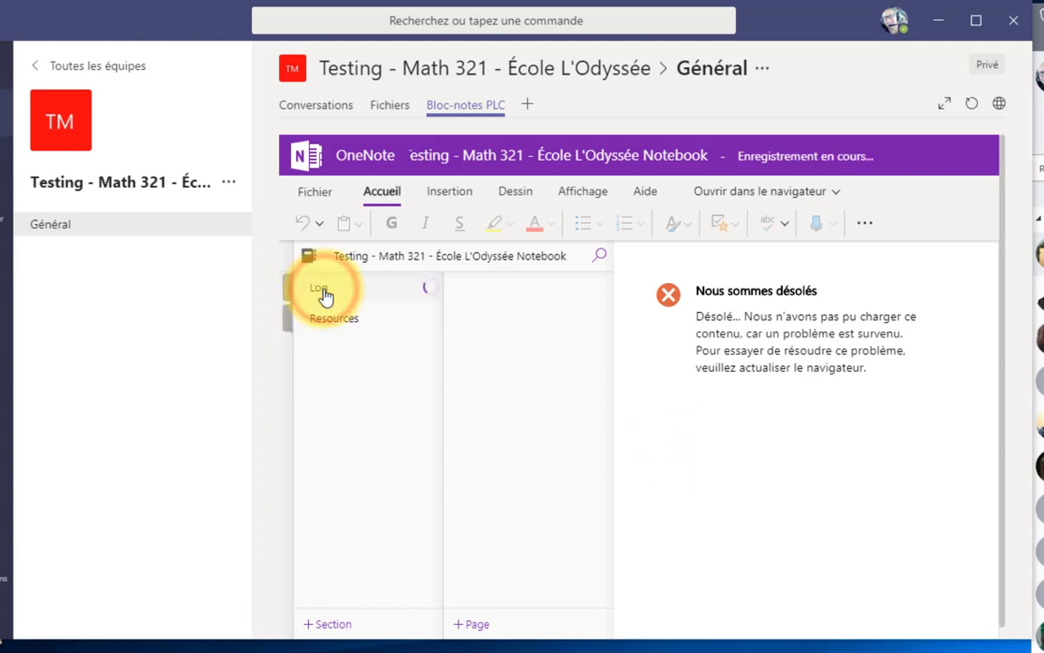
pyautogui.rightClick(325, 293)
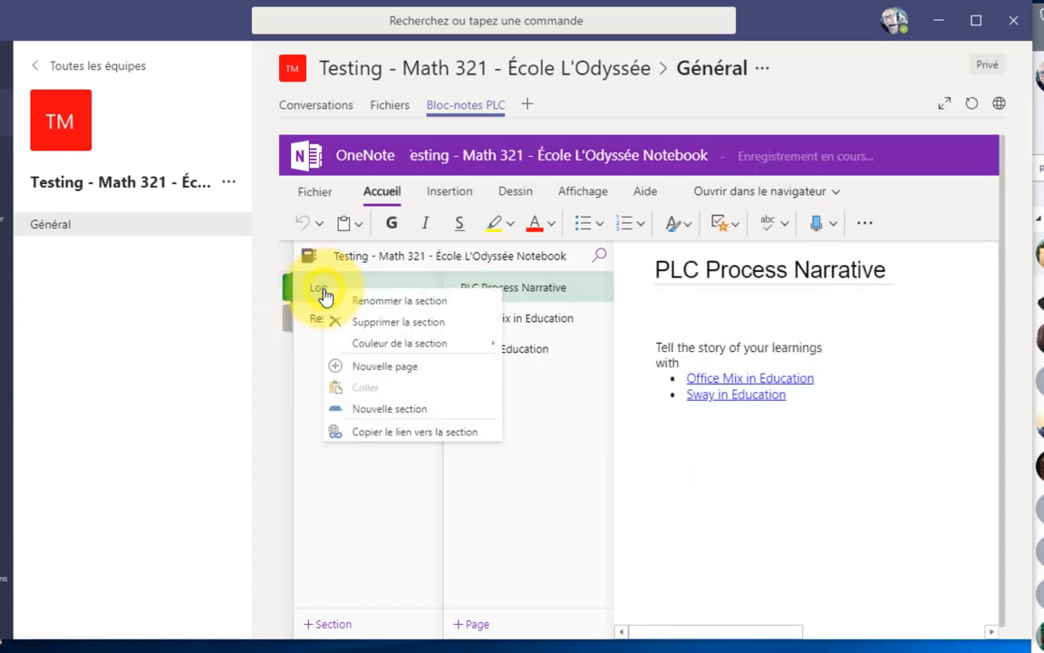
pyautogui.click(380, 326)
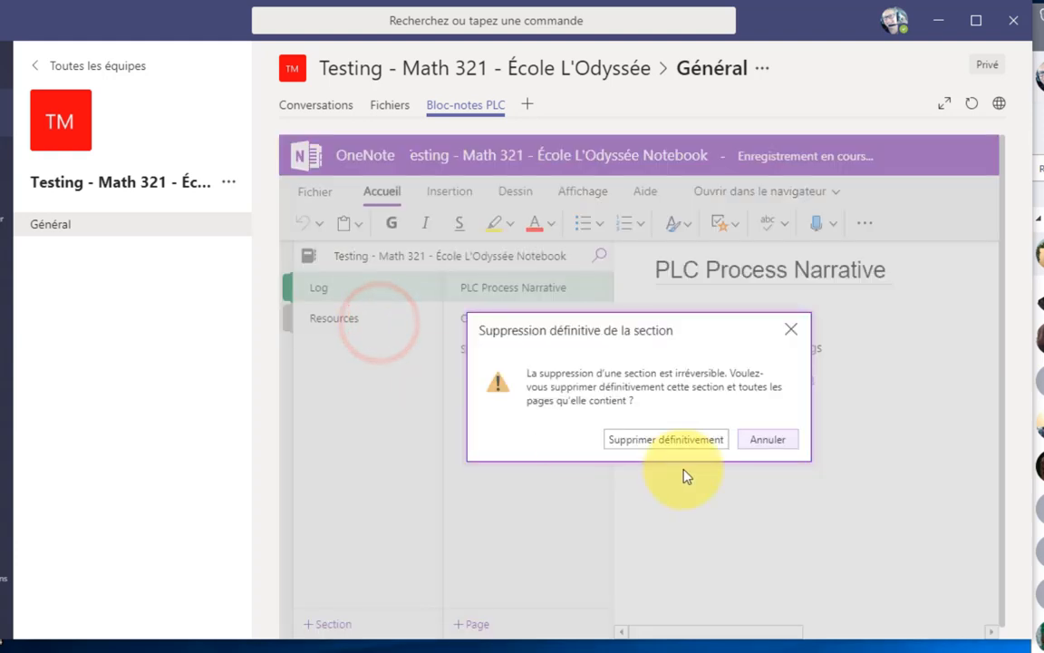
pyautogui.click(643, 438)
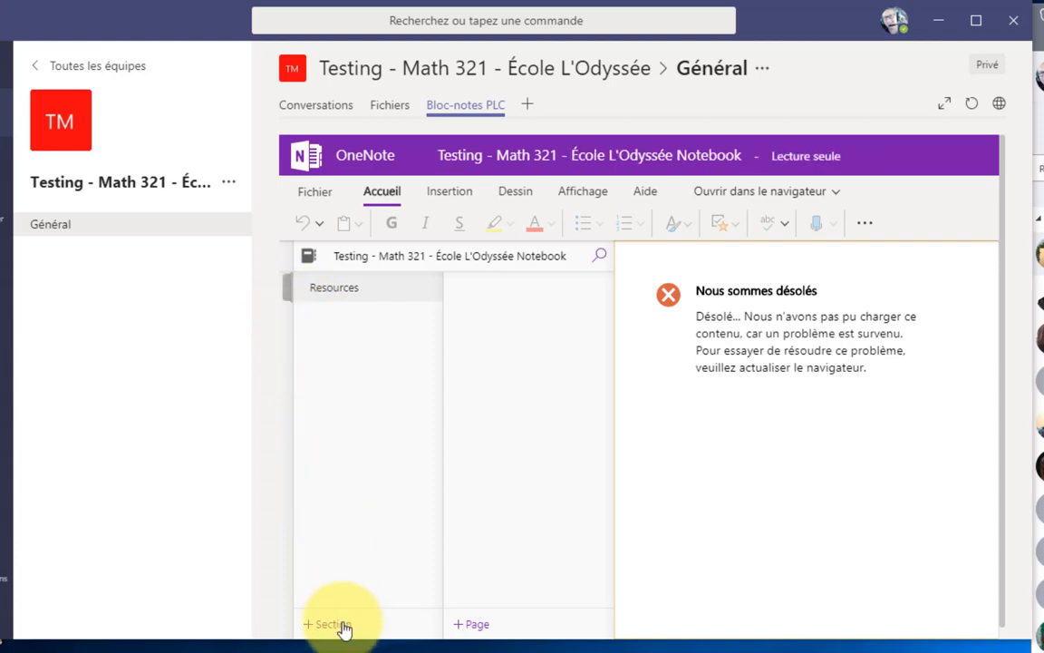
# Step: Permanently delete the Resources section and all its pages from the notebook
pyautogui.click(333, 295)
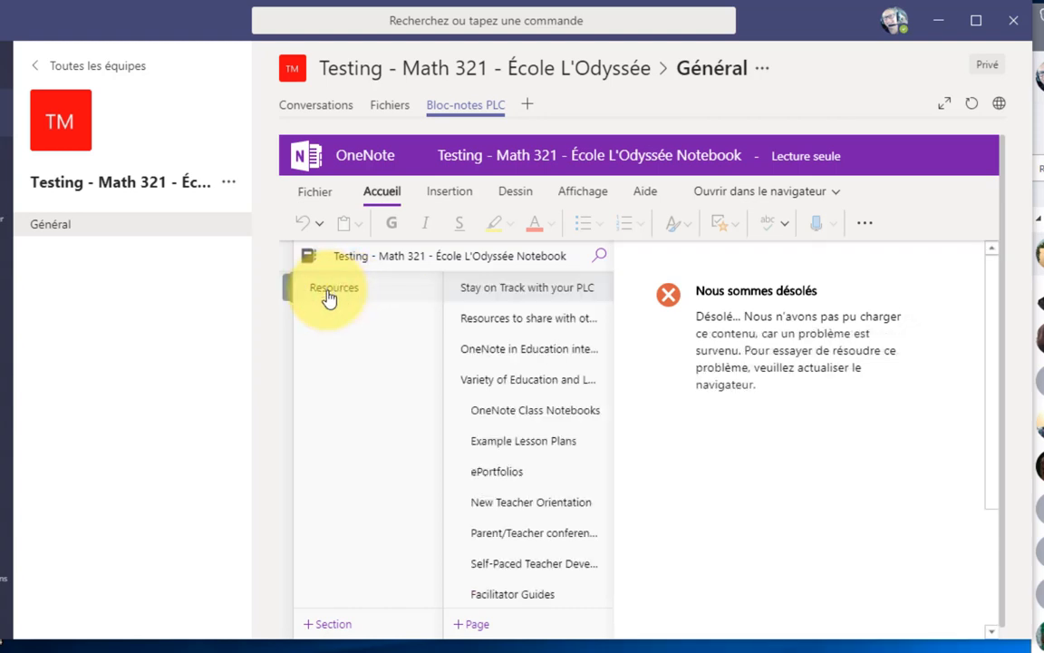
pyautogui.rightClick(328, 297)
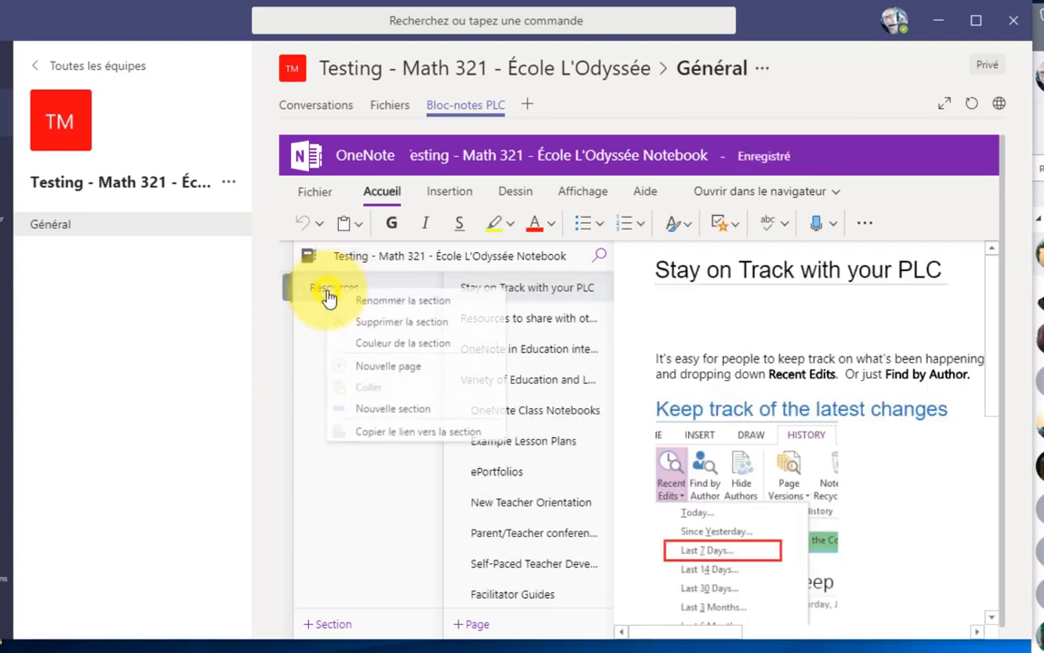
pyautogui.click(374, 328)
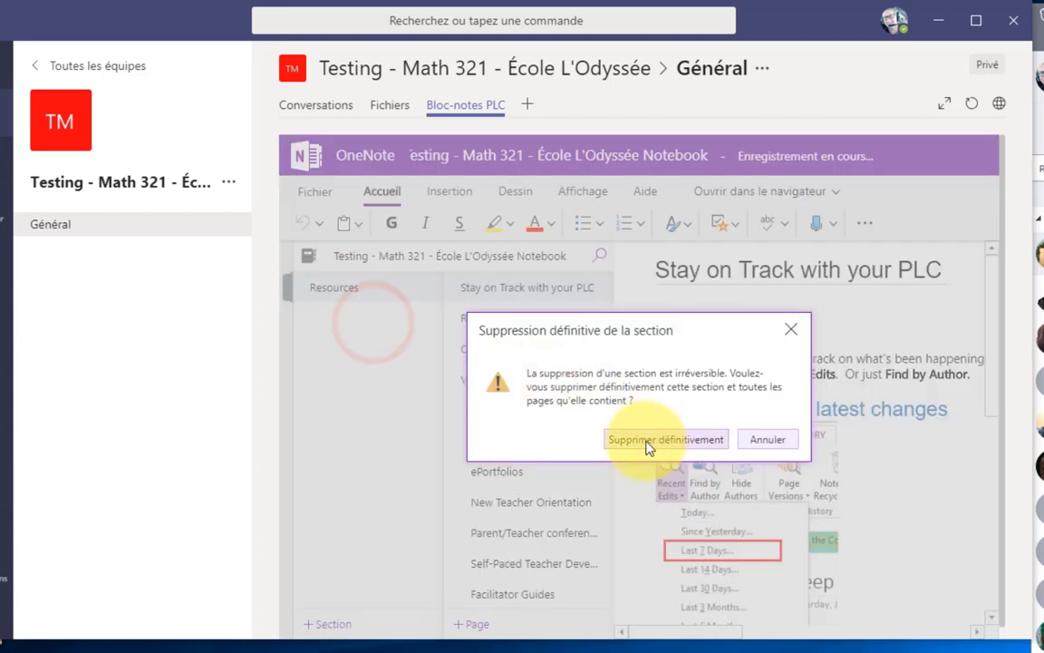
pyautogui.click(645, 438)
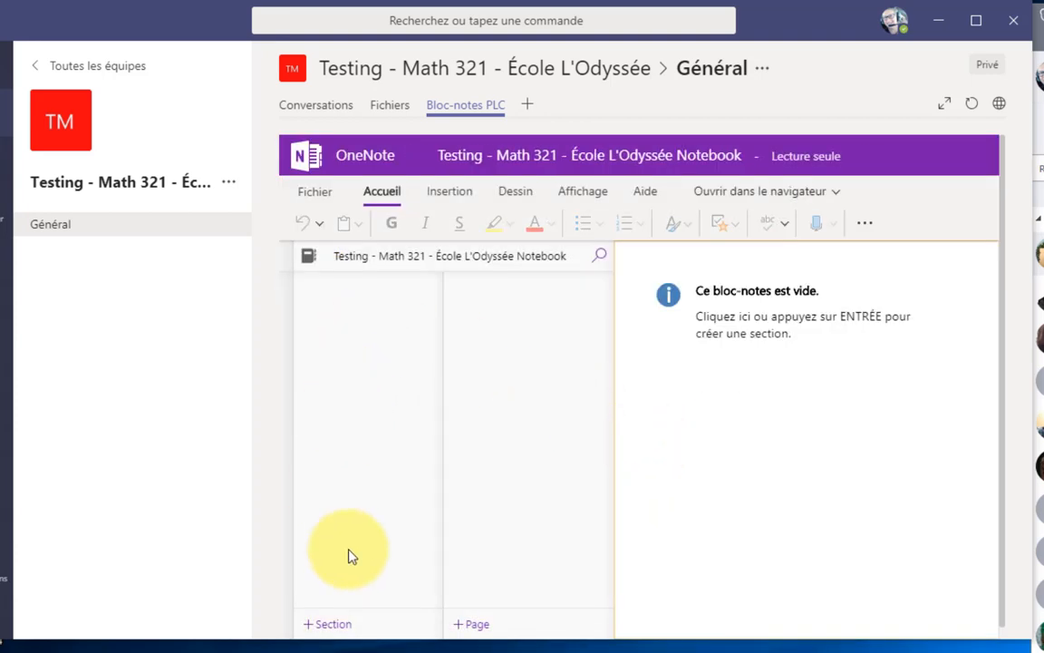
# Step: Create a notebook section named Polynômes and open its untitled page
pyautogui.click(326, 626)
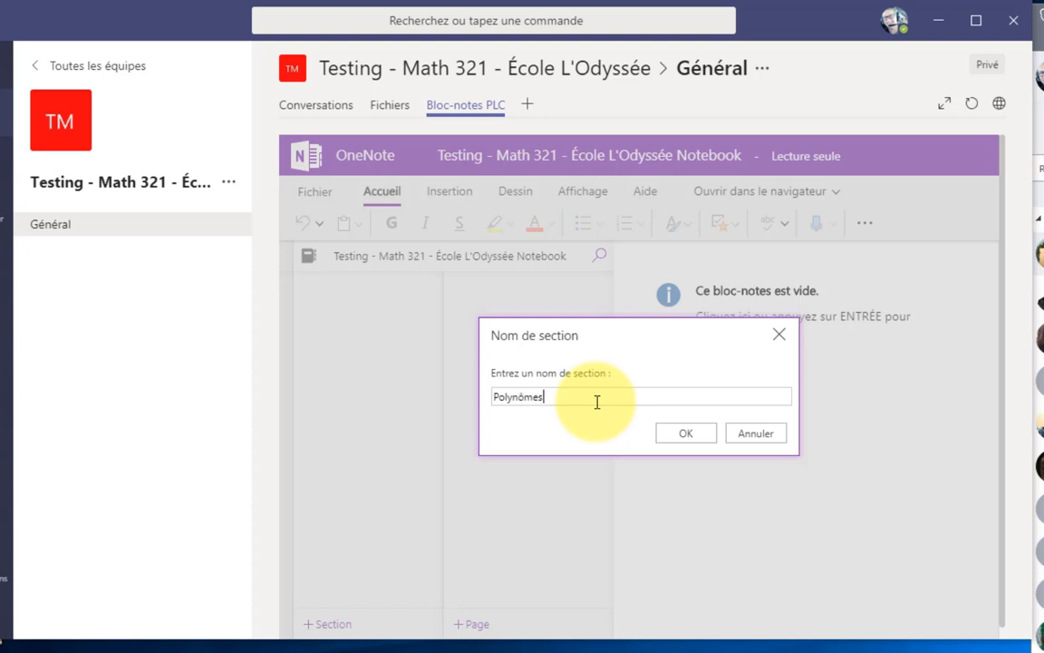
pyautogui.click(687, 437)
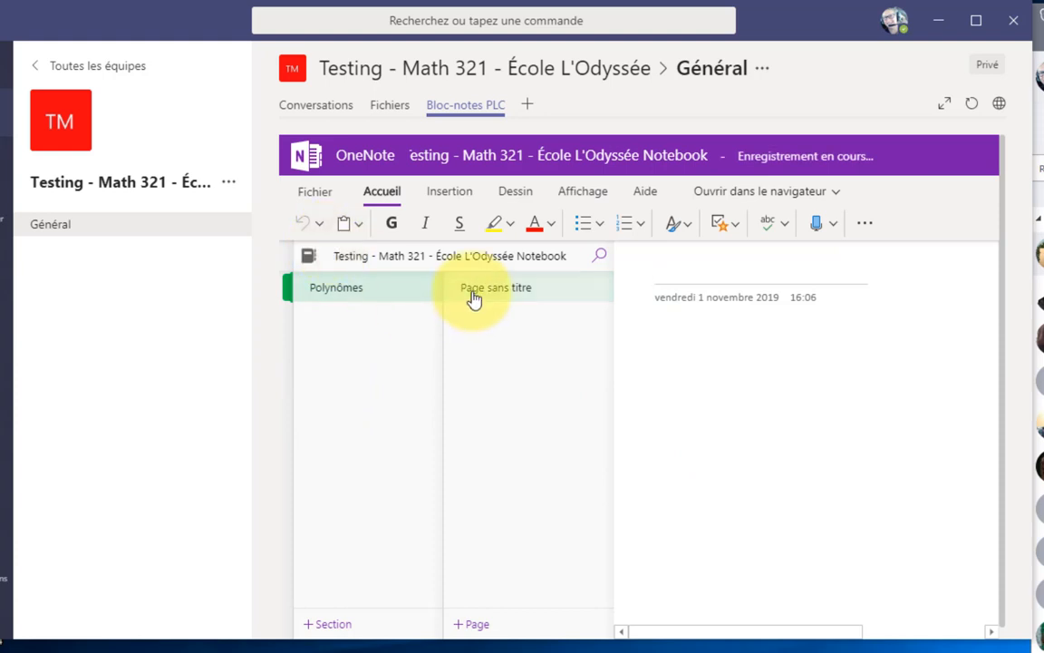
pyautogui.click(498, 297)
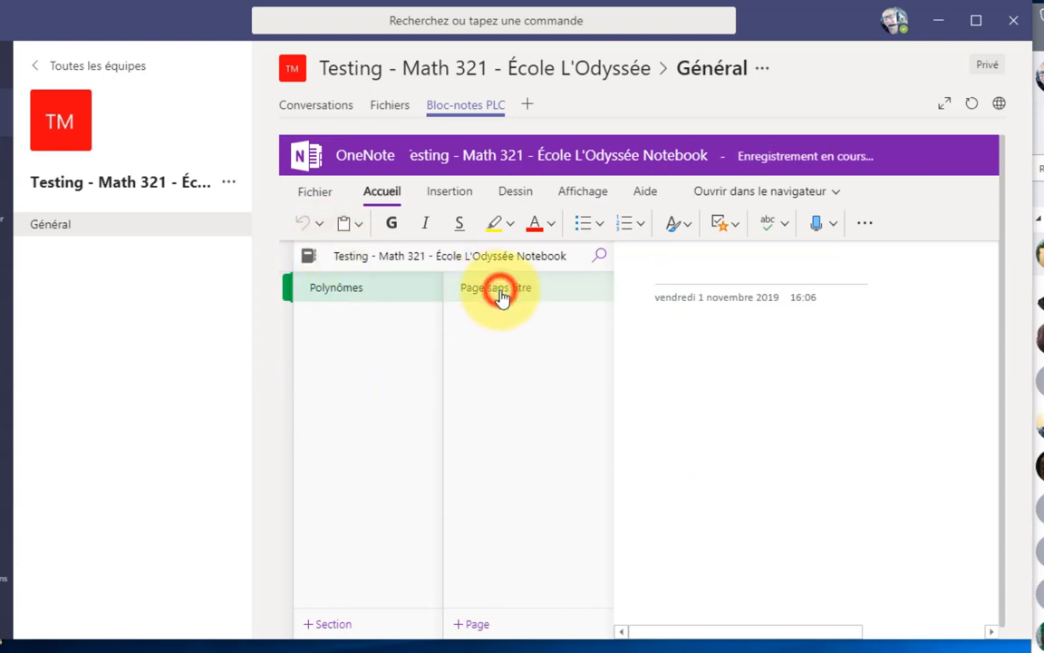
# Step: Enter "Théorême de pythagore!" as the title of the untitled page in the Polynômes section
pyautogui.click(673, 270)
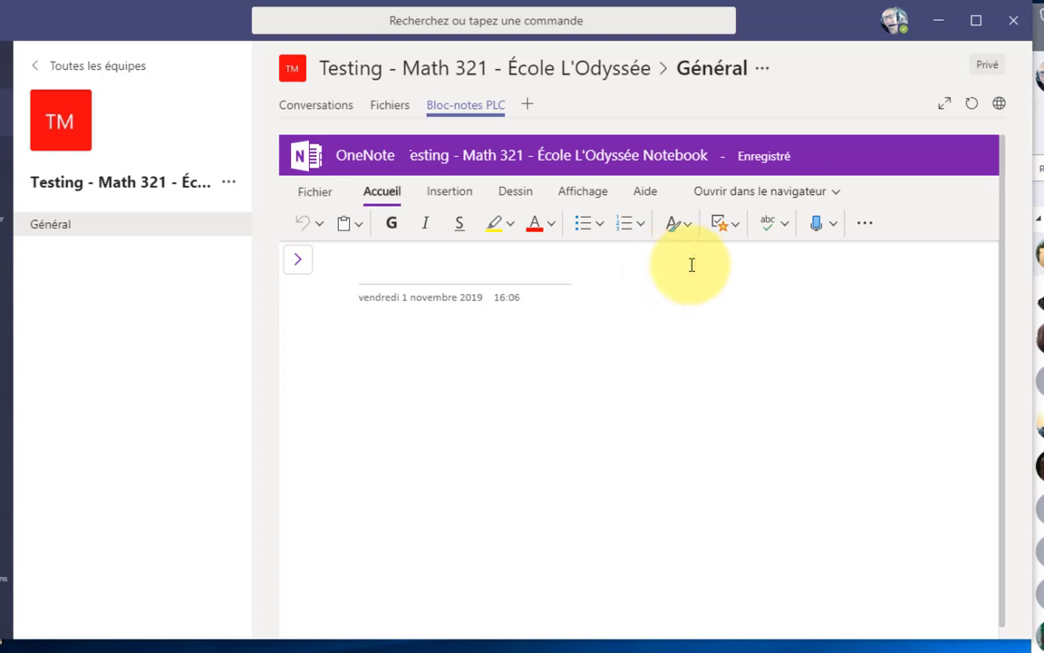
pyautogui.click(378, 274)
pyautogui.write('Théorèm')
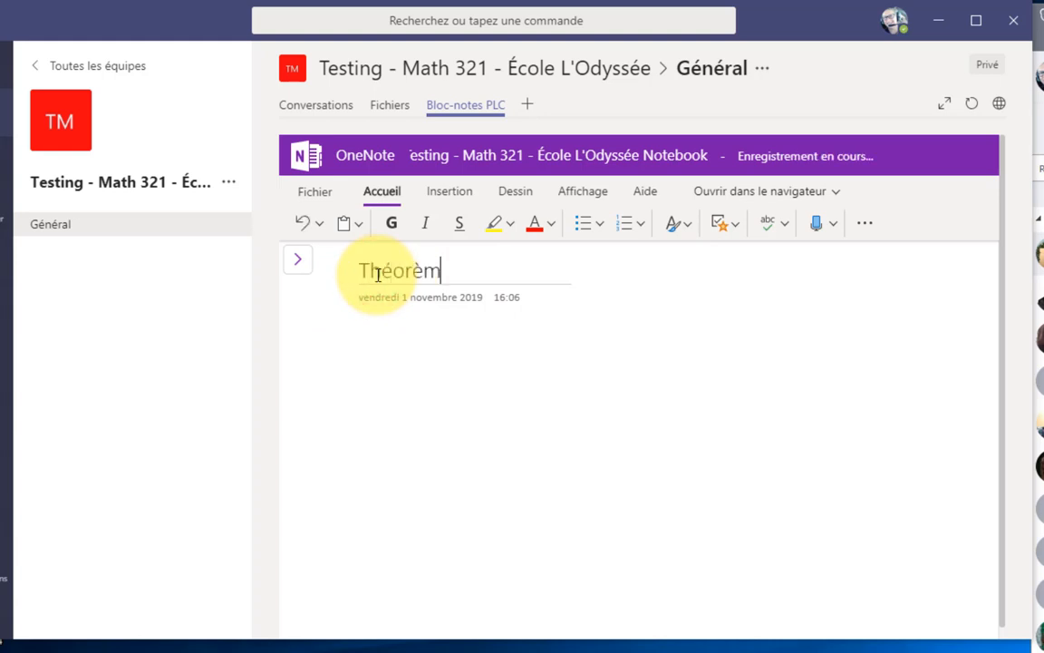
pyautogui.press('BackSpace')
pyautogui.press('BackSpace')
pyautogui.write('ême de')
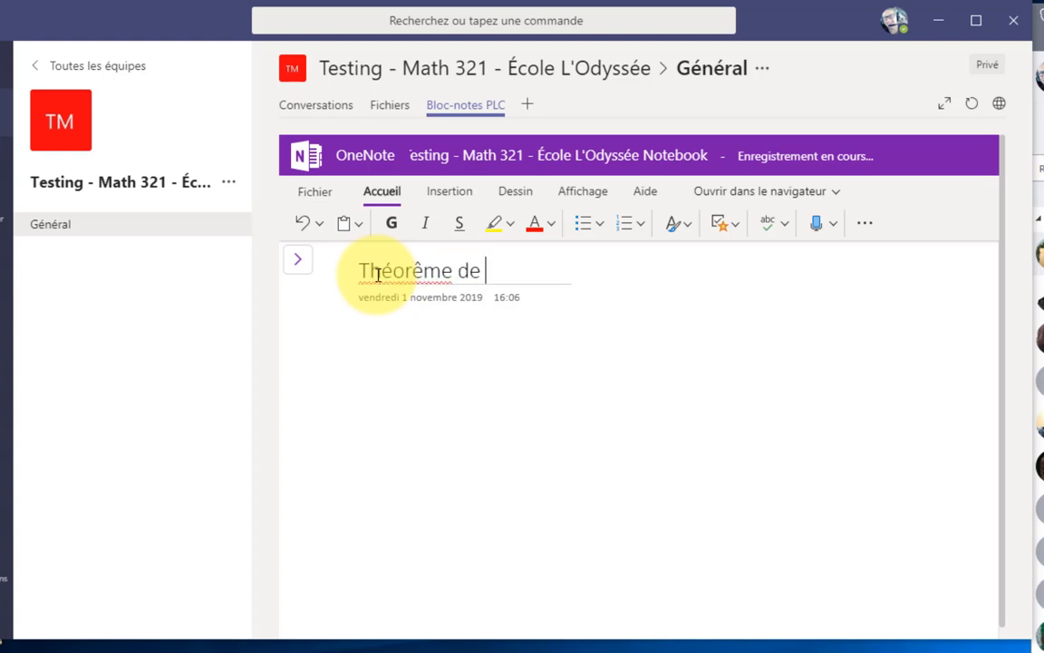
pyautogui.write('pyh')
pyautogui.write('th')
pyautogui.write('agore')
pyautogui.write('!')
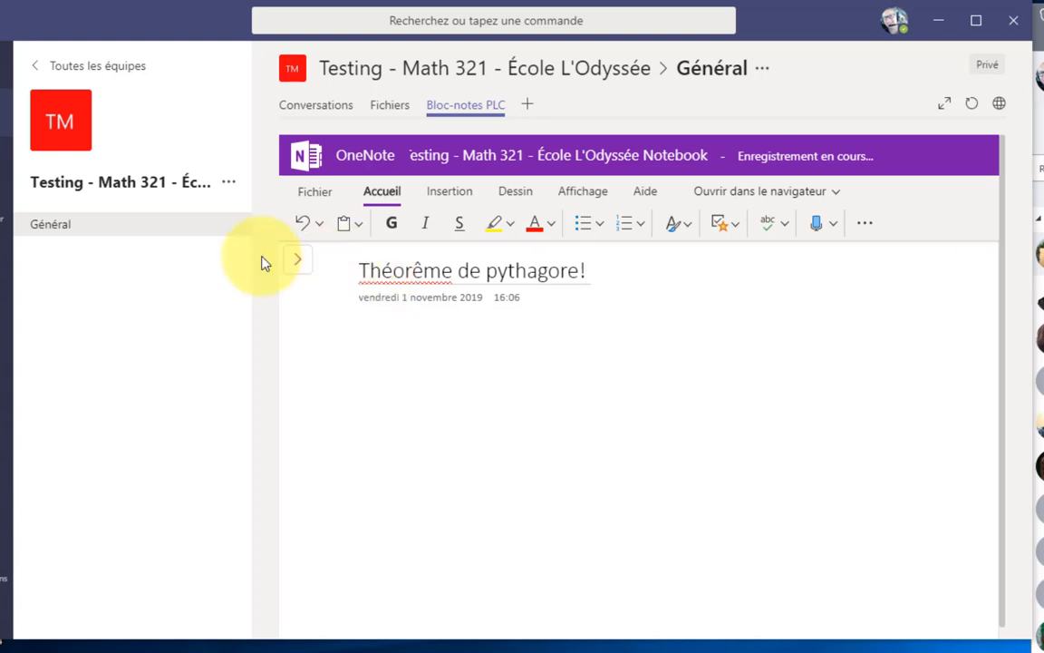
# Step: Correct the page title to "Théorème de Pythagore!" and show the notebook's section and page list again
pyautogui.rightClick(421, 276)
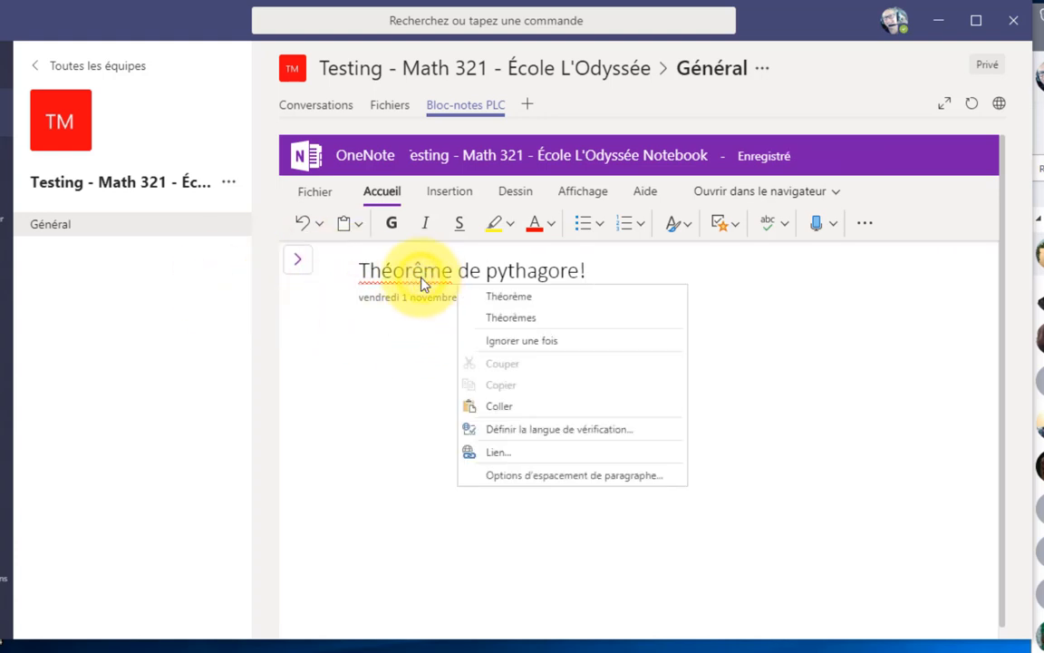
pyautogui.click(509, 327)
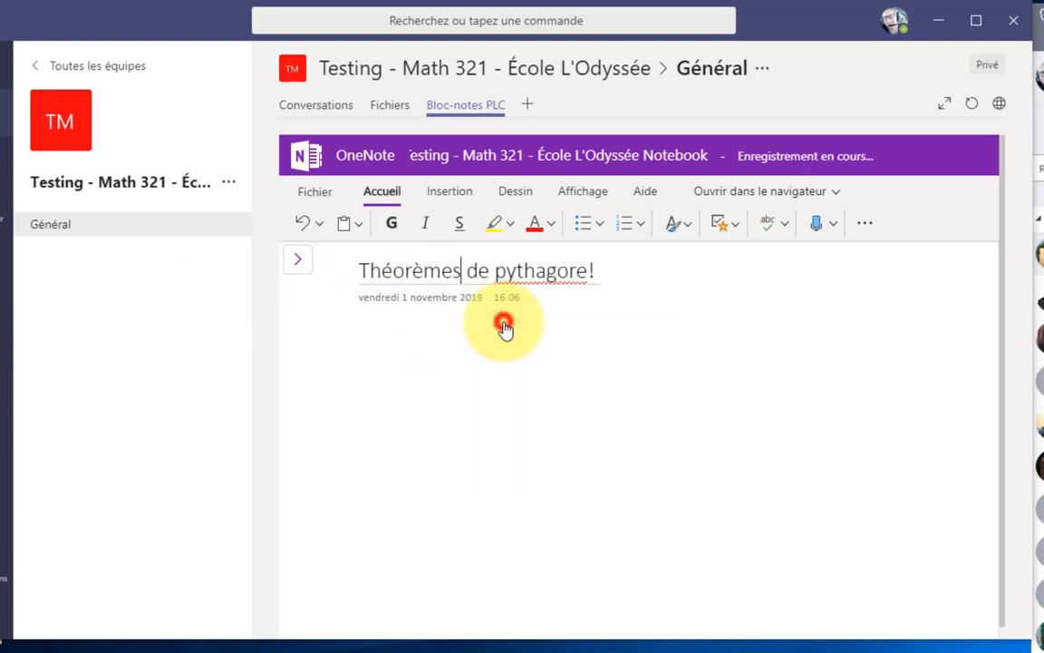
pyautogui.click(462, 270)
pyautogui.press('BackSpace')
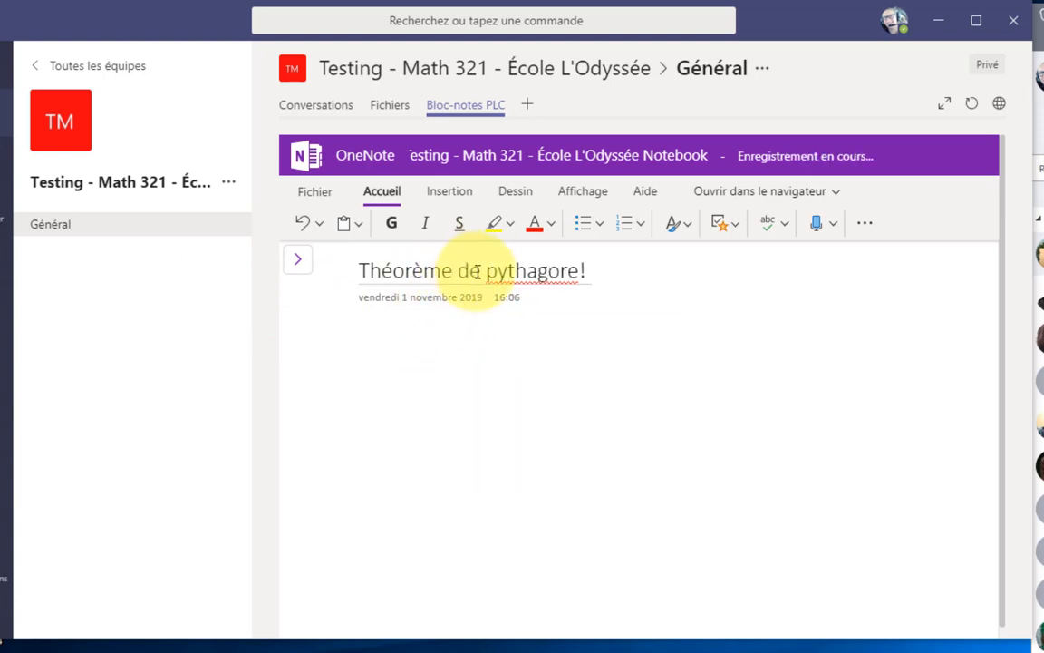
pyautogui.click(490, 270)
pyautogui.press('Delete')
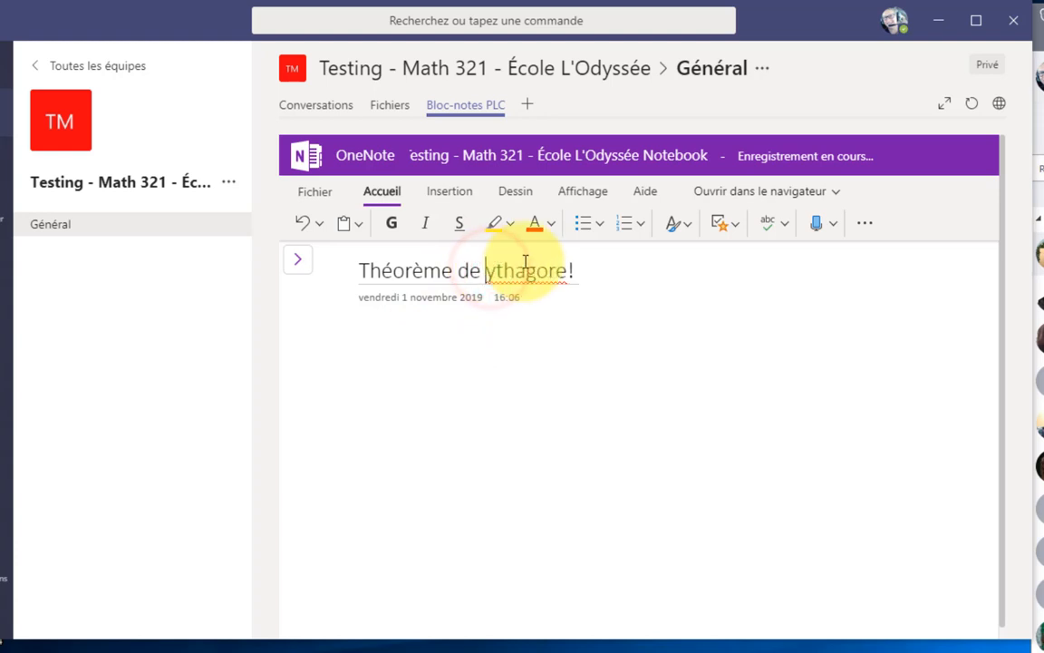
pyautogui.write('P')
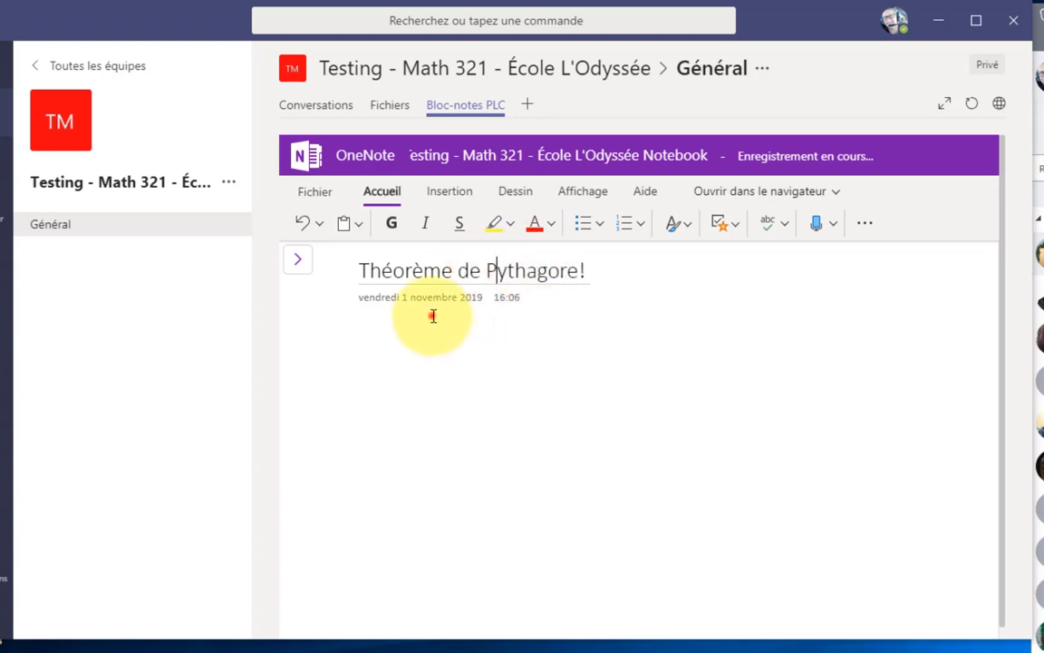
pyautogui.click(429, 316)
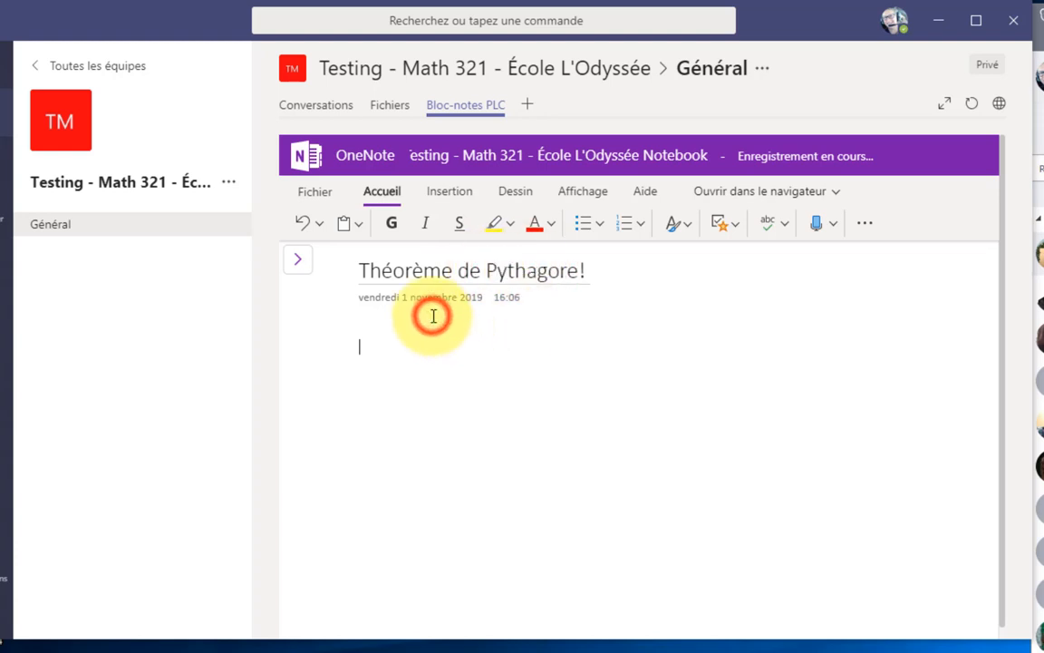
pyautogui.click(298, 261)
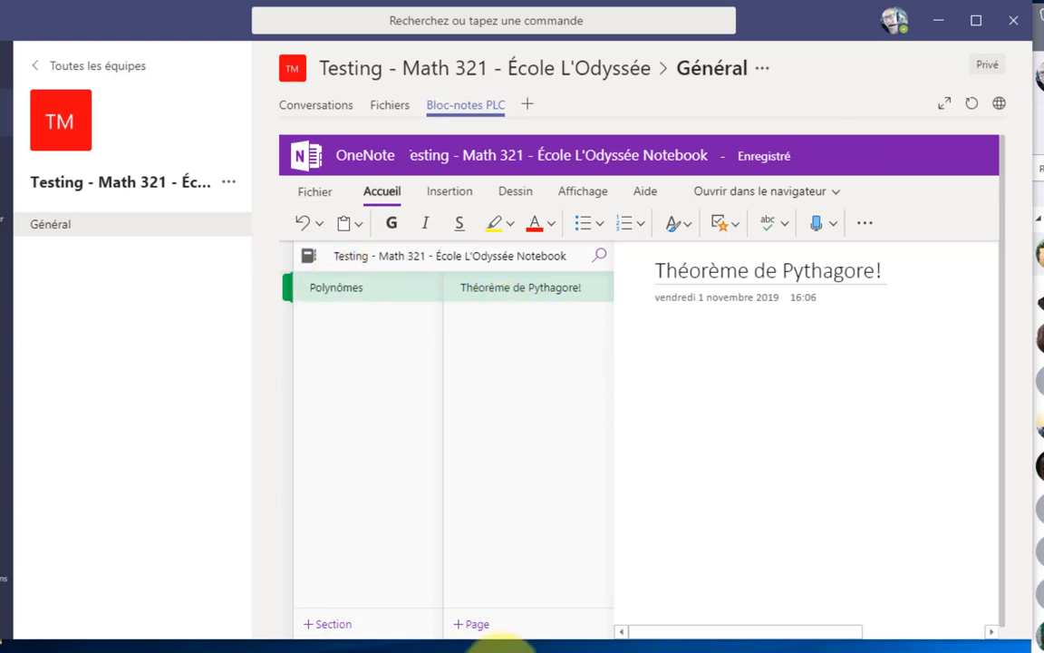
# Step: Add a second page titled "Activités d'apprentissage" to the Polynômes section and show the notebook's section and page list again
pyautogui.click(474, 623)
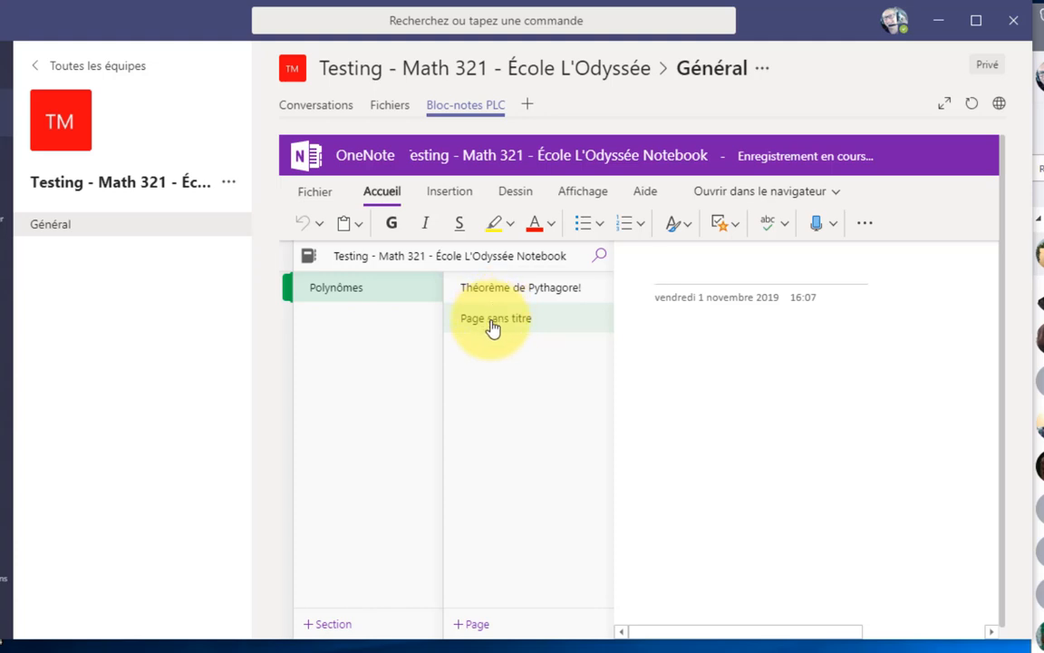
pyautogui.write('Activité')
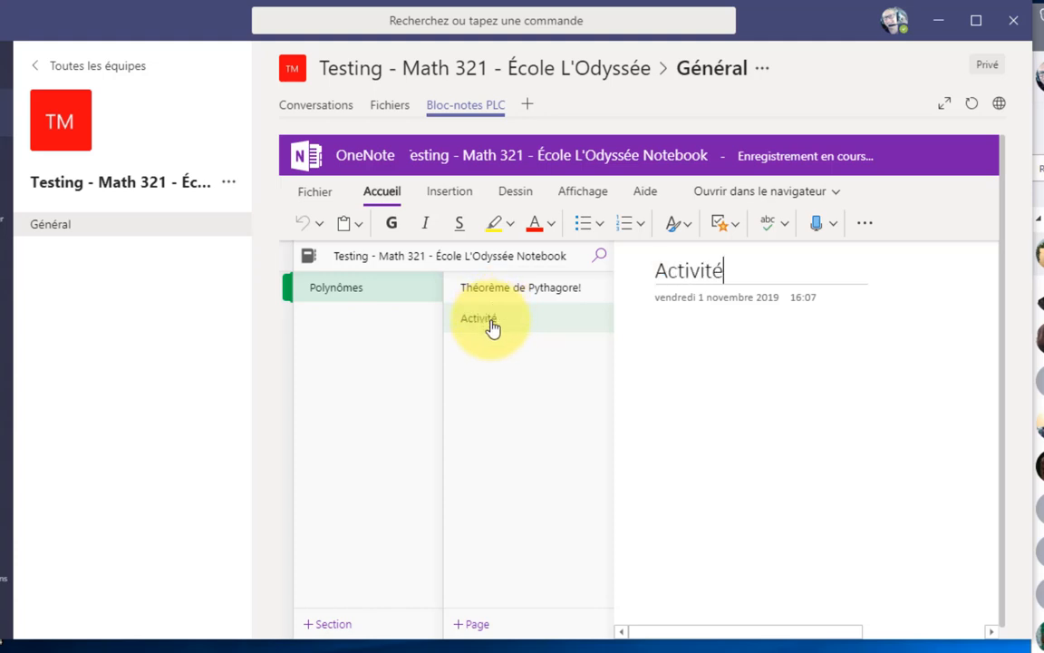
pyautogui.write("s d'pap")
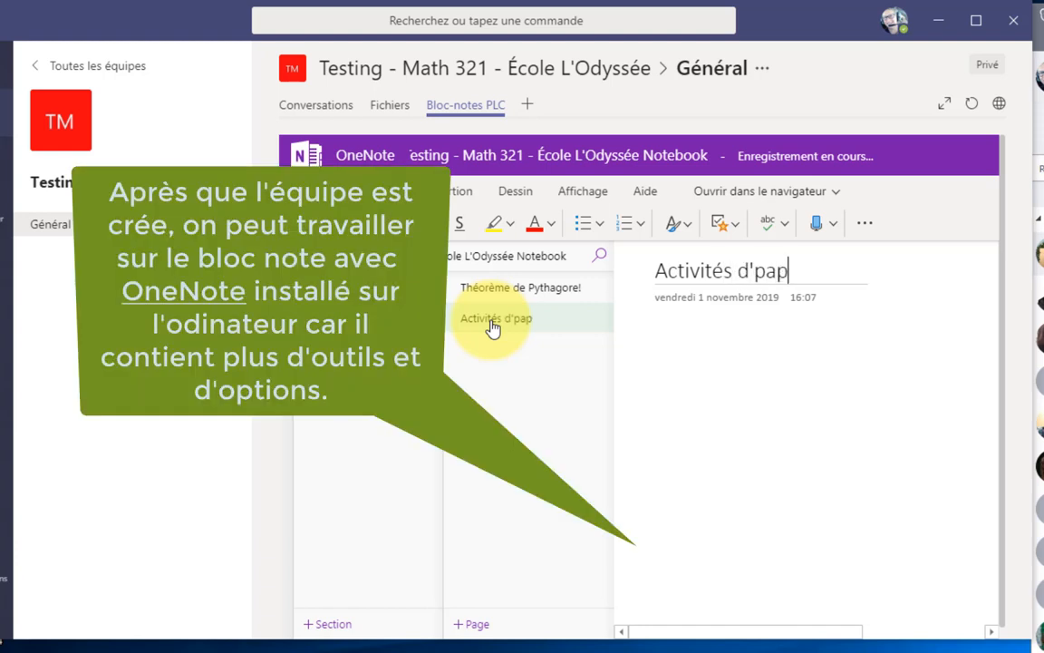
pyautogui.press('BackSpace')
pyautogui.press('BackSpace')
pyautogui.press('BackSpace')
pyautogui.write('apprentiss')
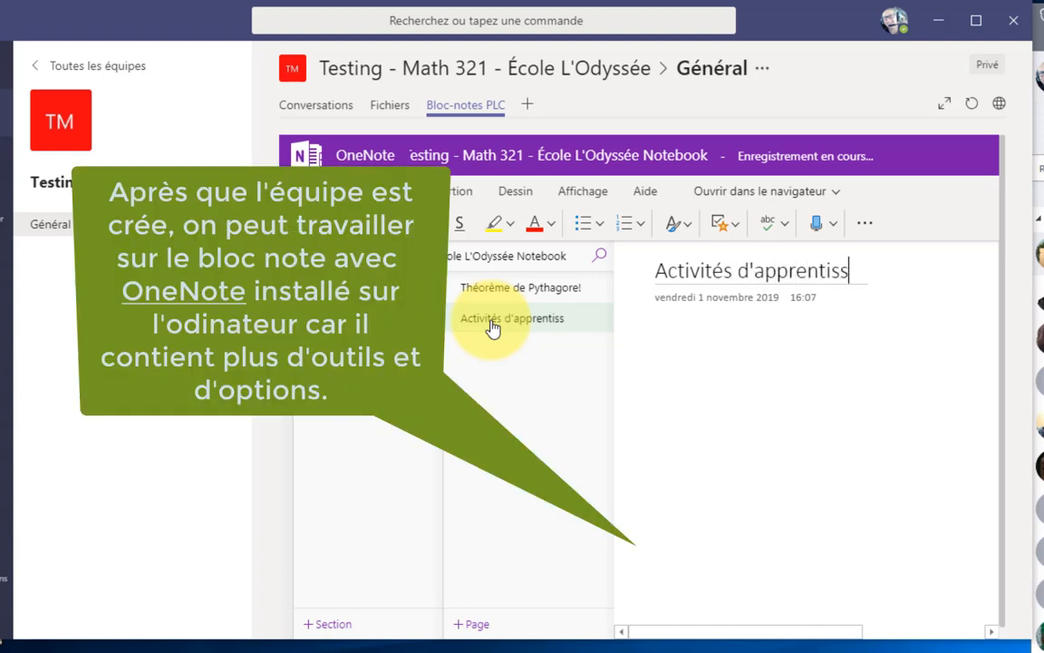
pyautogui.write('age')
pyautogui.click(752, 349)
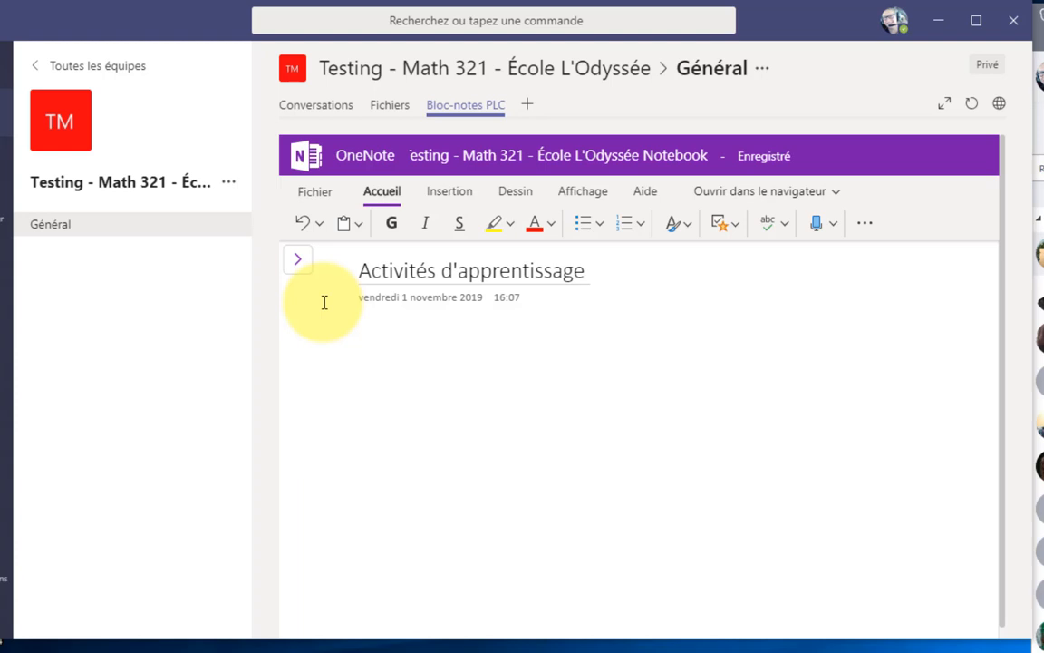
pyautogui.click(297, 265)
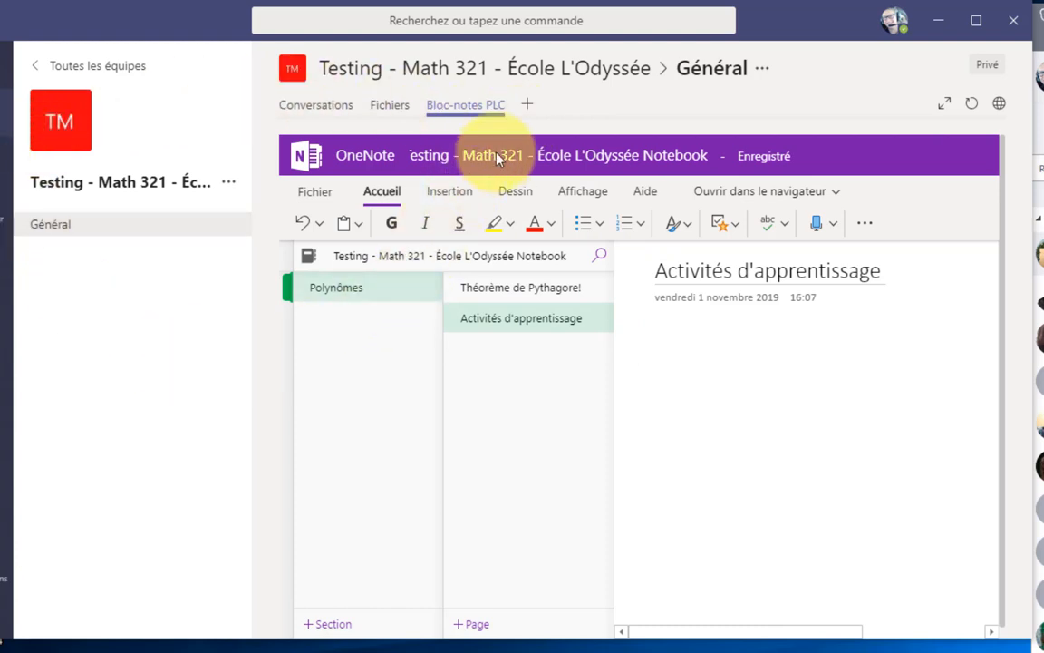
# Step: Examine the apps that can be added as channel tabs, then close the selection without adding one
pyautogui.click(528, 110)
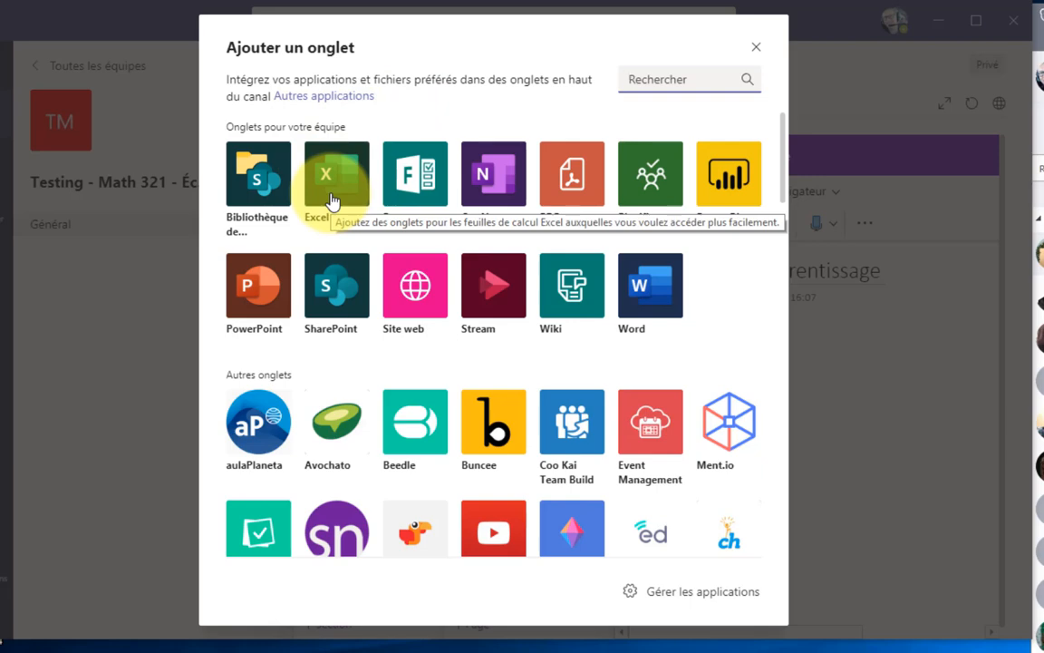
pyautogui.click(755, 48)
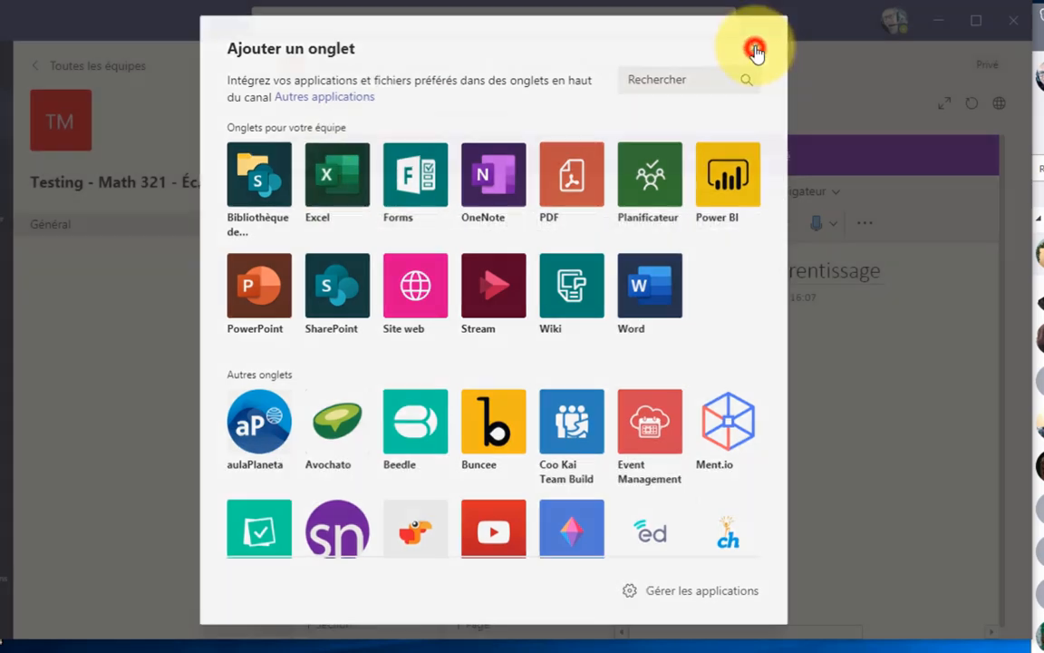